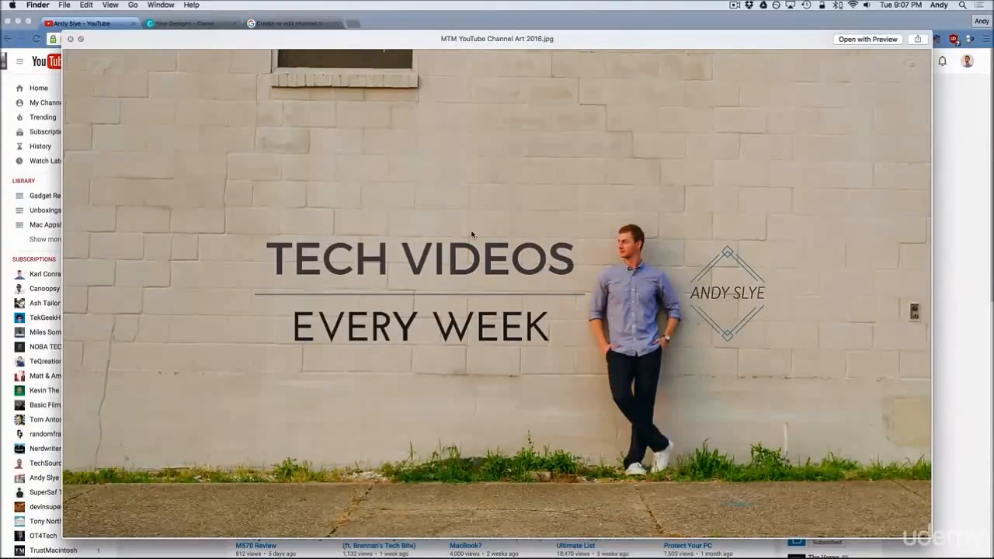
# Step: Open the YouTube help article on channel art and examine its image size guidelines and text and logo safe area
pyautogui.click(962, 171)
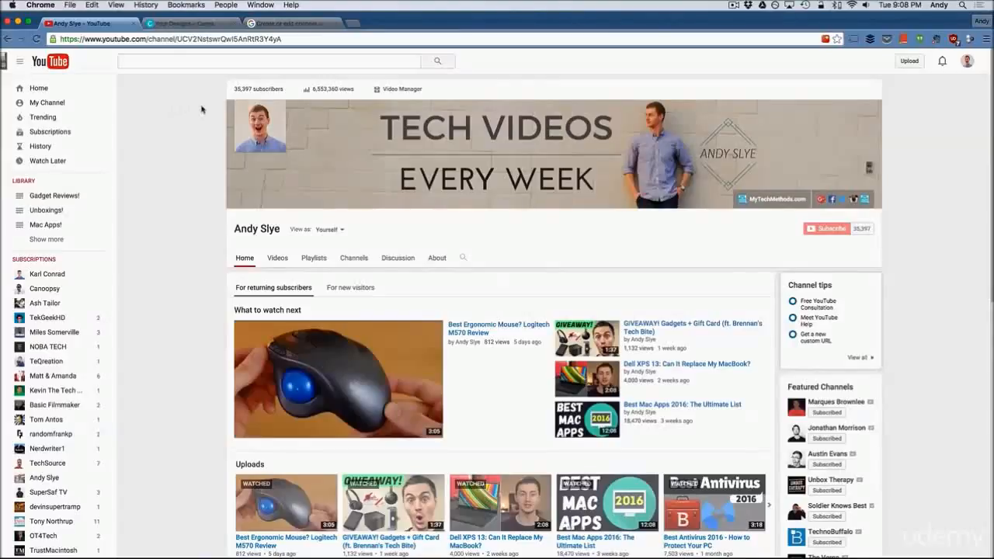
pyautogui.click(289, 25)
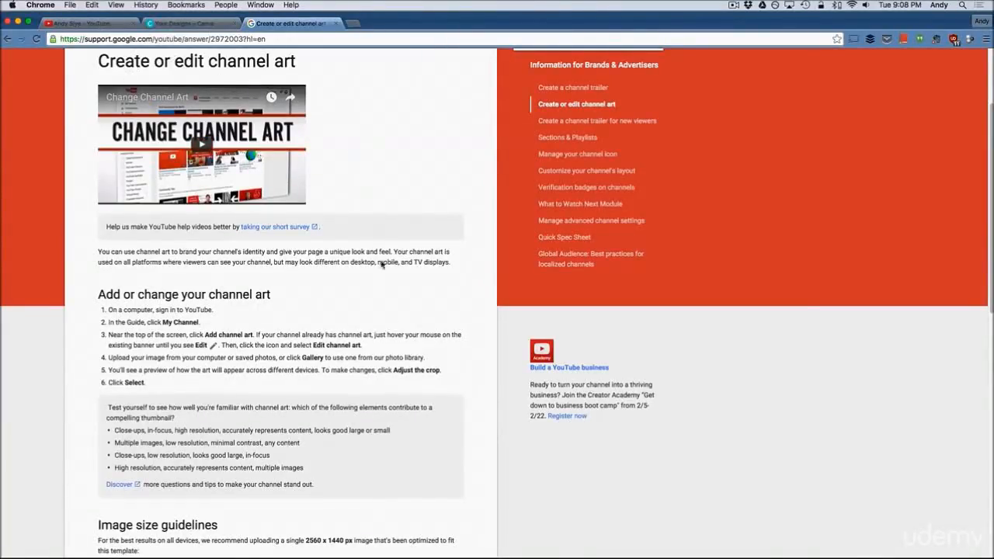
pyautogui.scroll(-3, 368, 286)
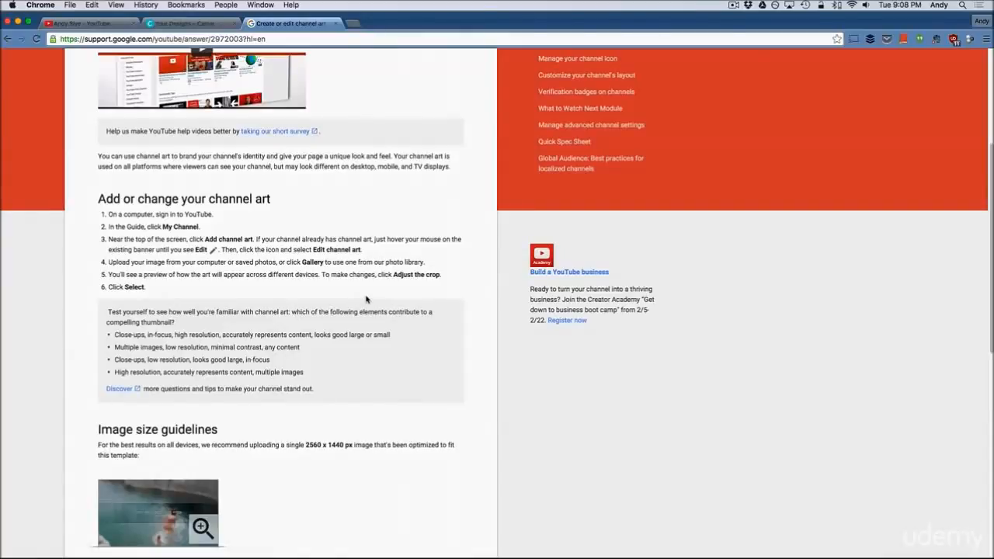
pyautogui.scroll(-4, 367, 299)
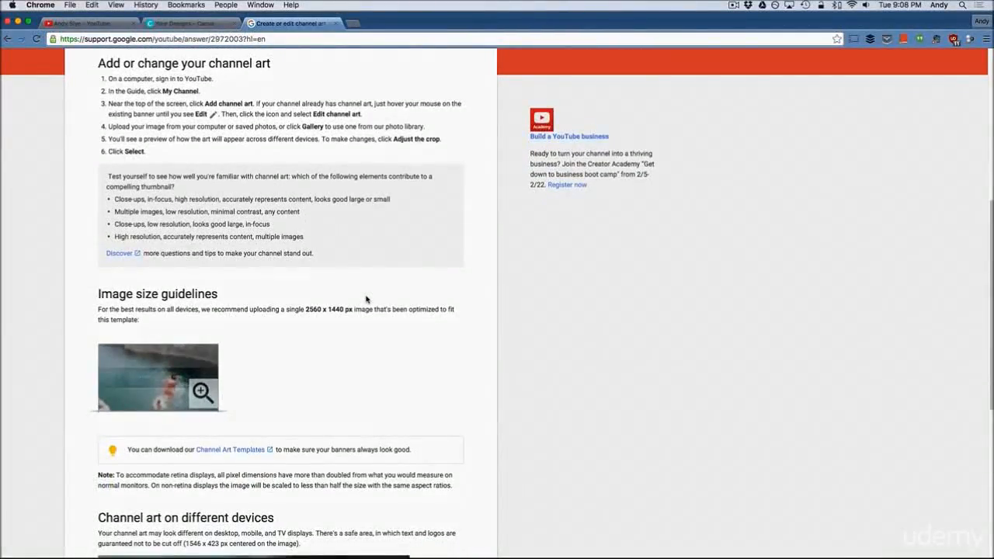
pyautogui.scroll(-1, 367, 299)
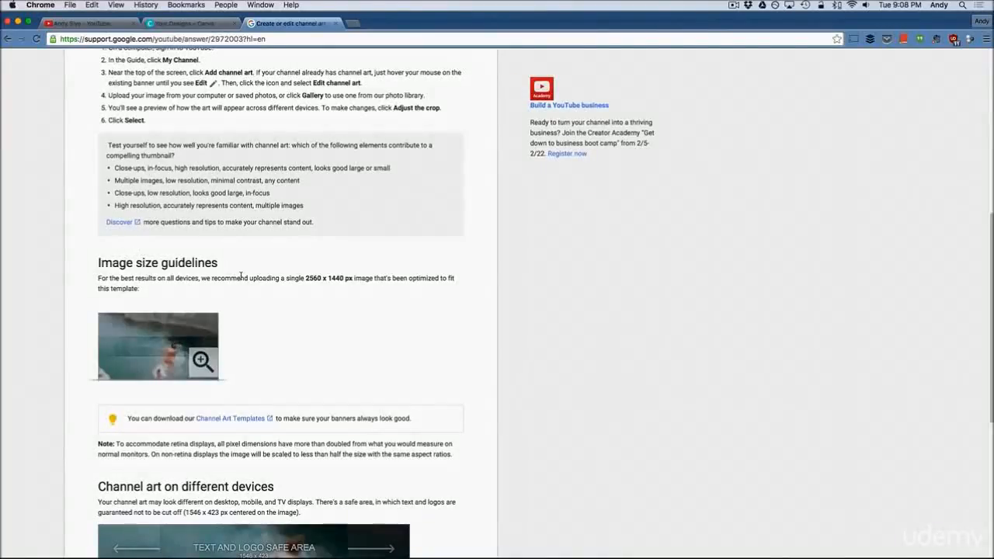
pyautogui.scroll(-1, 245, 280)
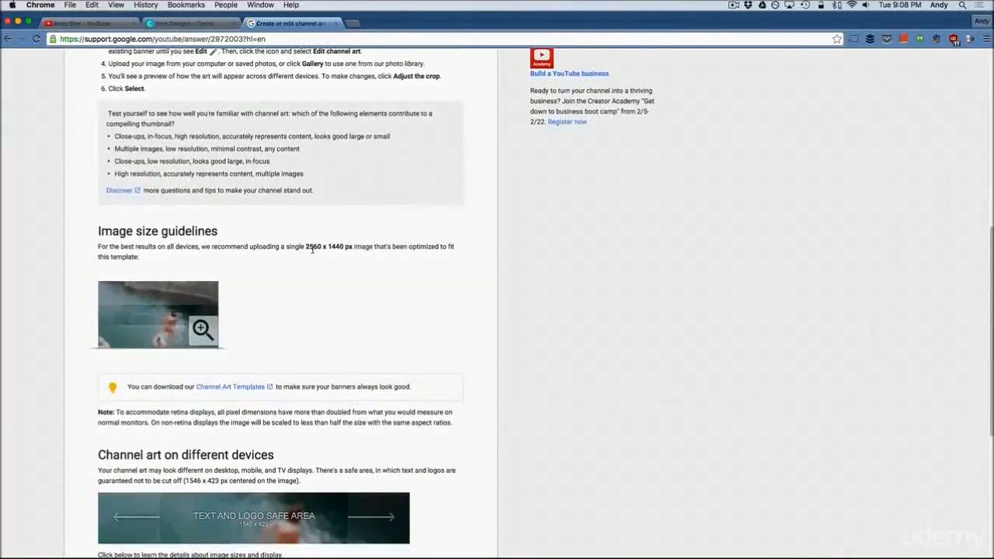
pyautogui.scroll(-1, 312, 248)
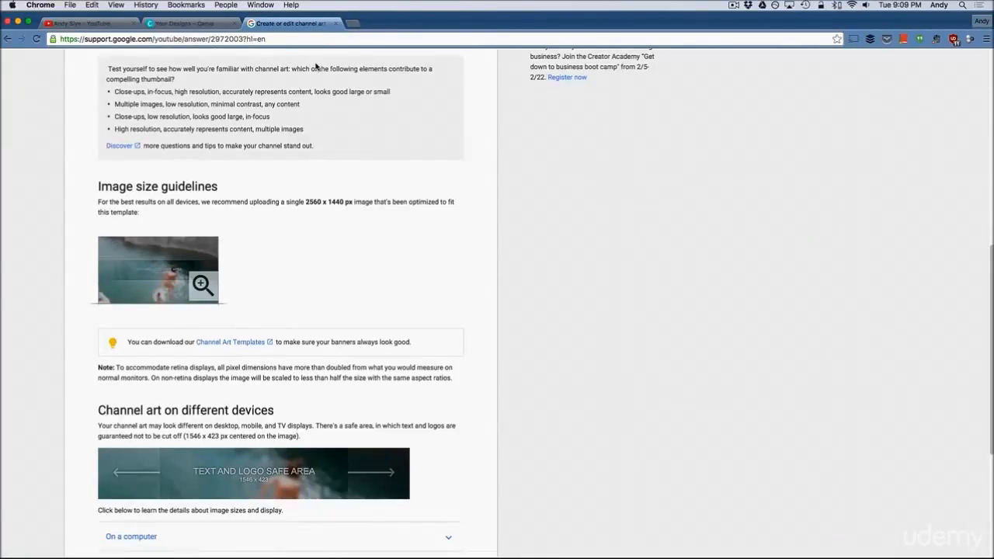
# Step: Switch to Canva and create a new design of the YouTube Channel Art type from the Social Media & Email Headers category
pyautogui.click(207, 27)
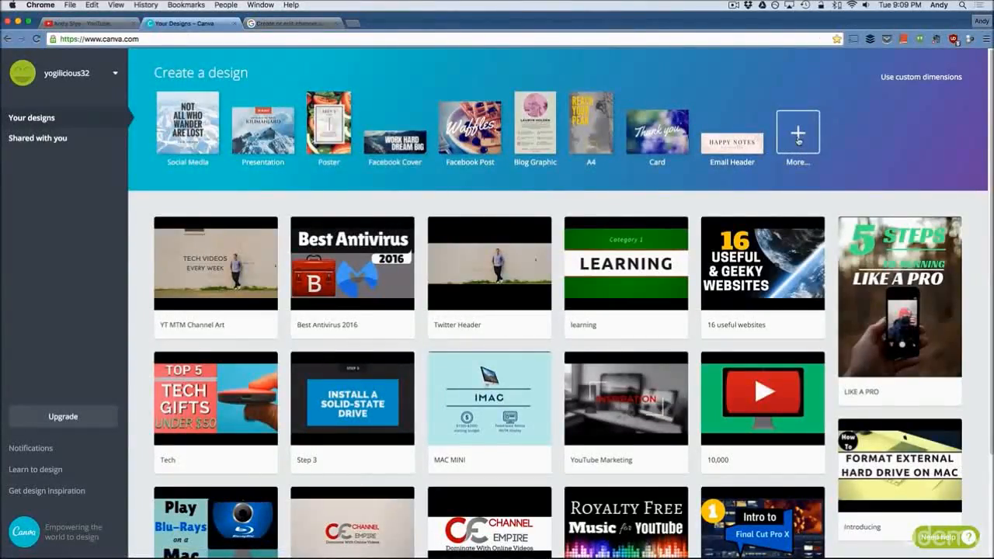
pyautogui.click(793, 140)
pyautogui.scroll(-5, 627, 235)
pyautogui.scroll(-5, 627, 236)
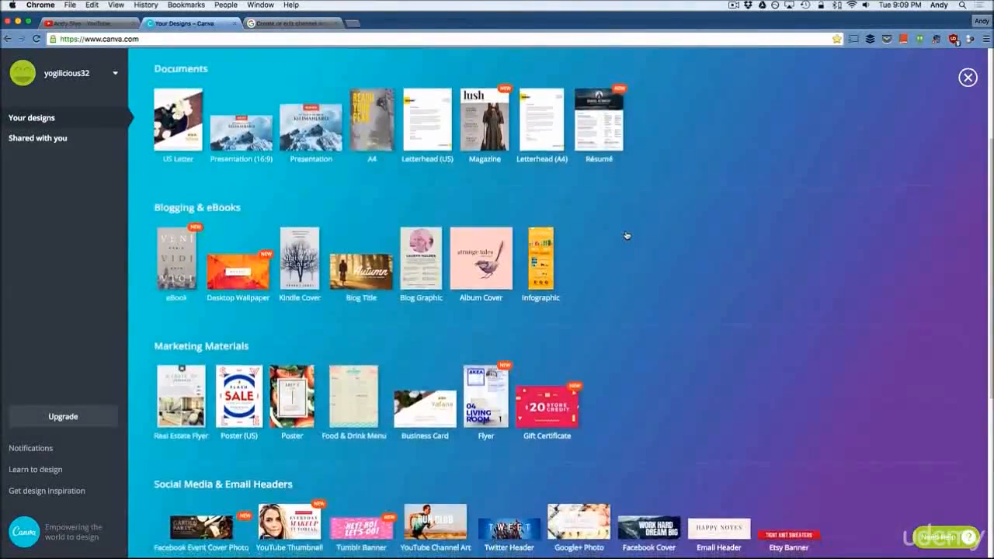
pyautogui.scroll(-2, 627, 235)
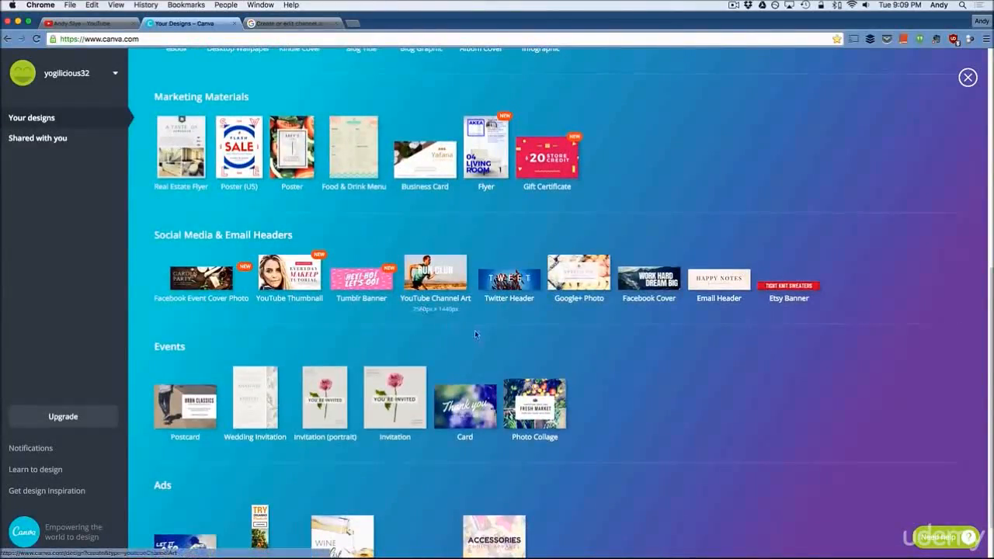
pyautogui.click(439, 278)
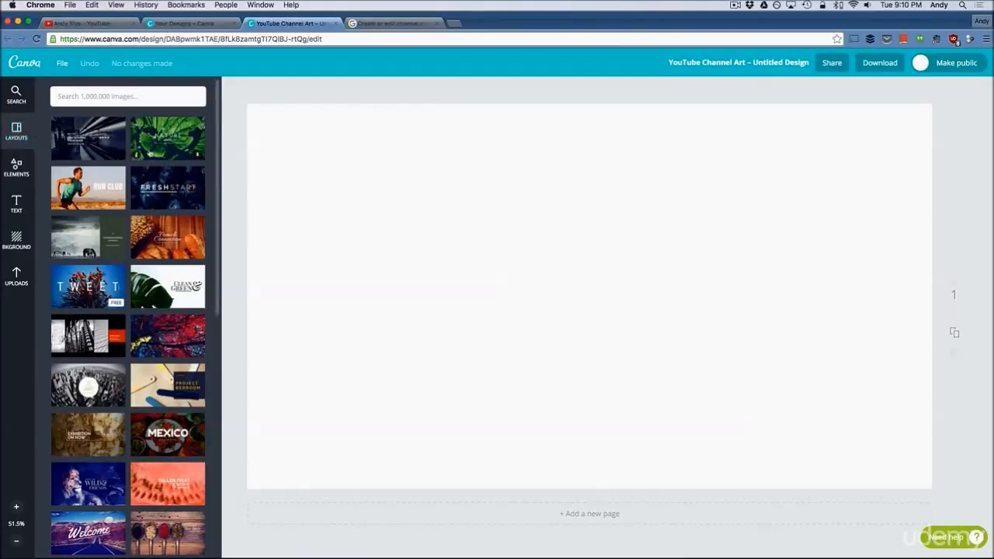
# Step: Apply the desert road "Welcome" layout to the blank page and select its full-page photo
pyautogui.scroll(-5, 156, 224)
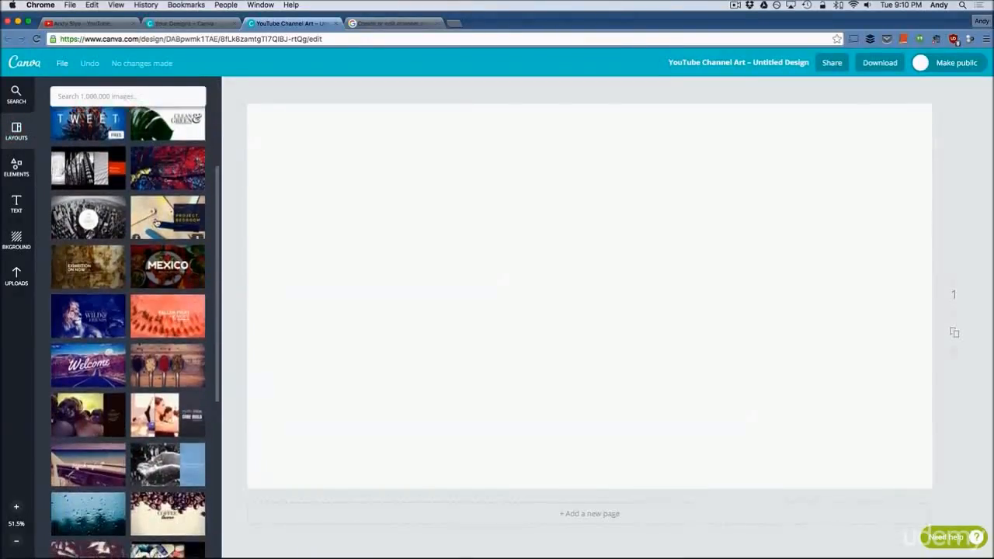
pyautogui.scroll(-2, 156, 224)
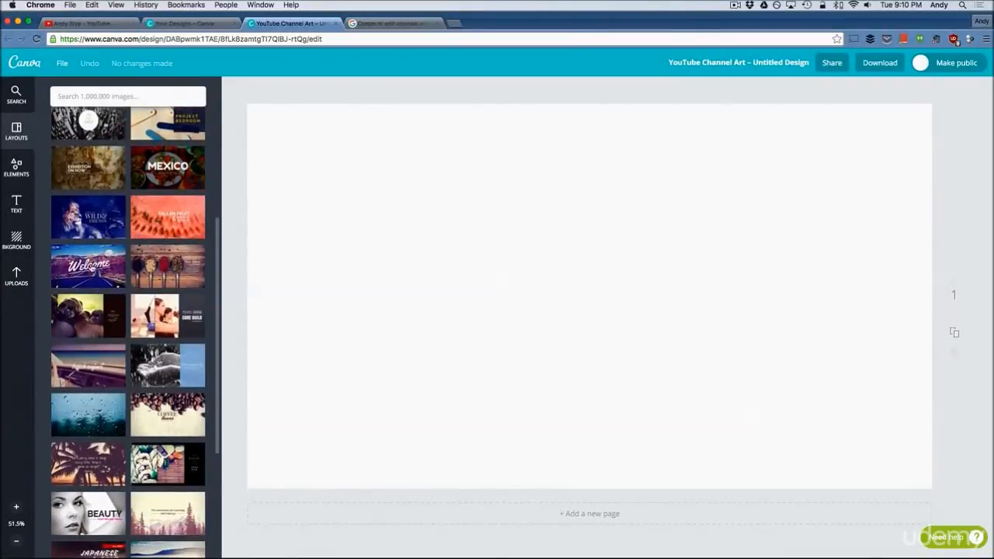
pyautogui.click(91, 268)
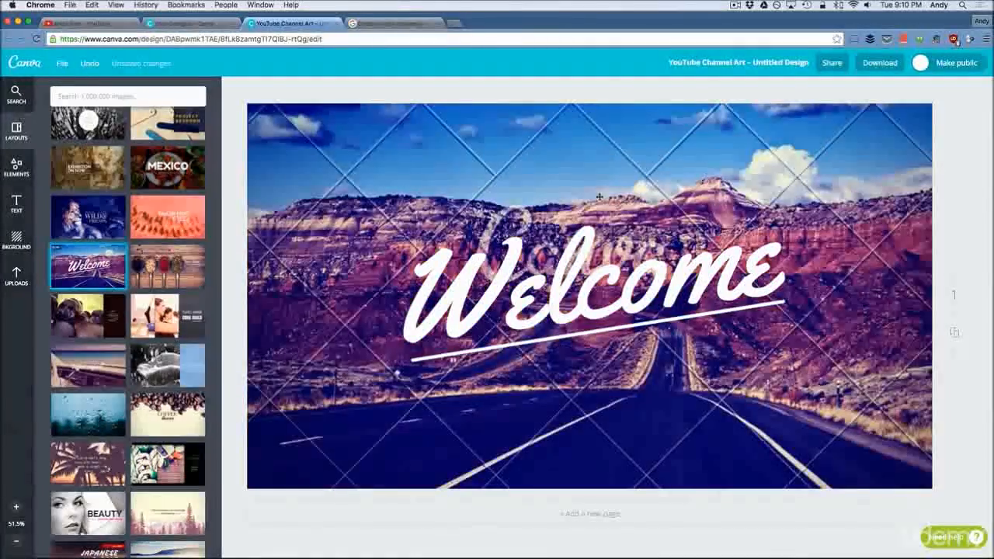
pyautogui.click(591, 294)
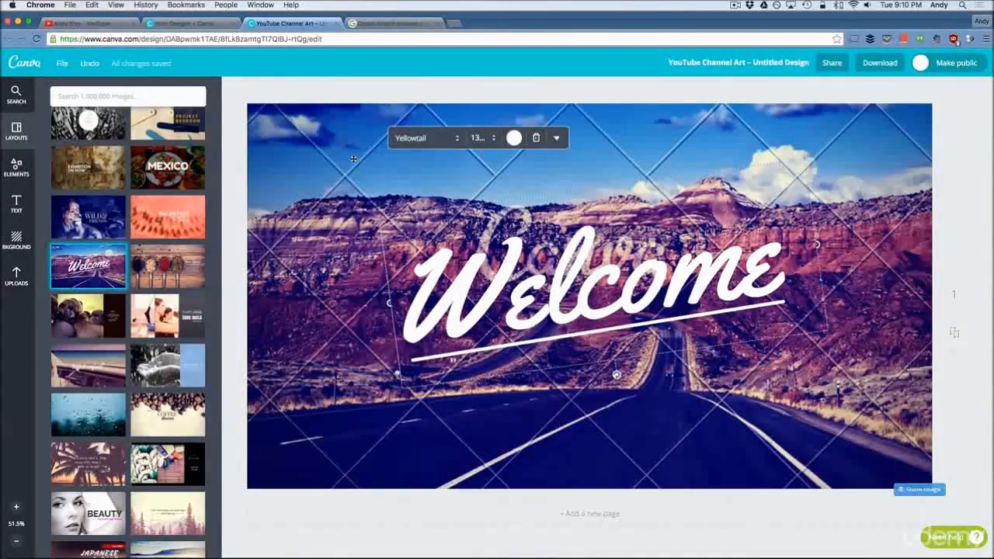
pyautogui.click(300, 195)
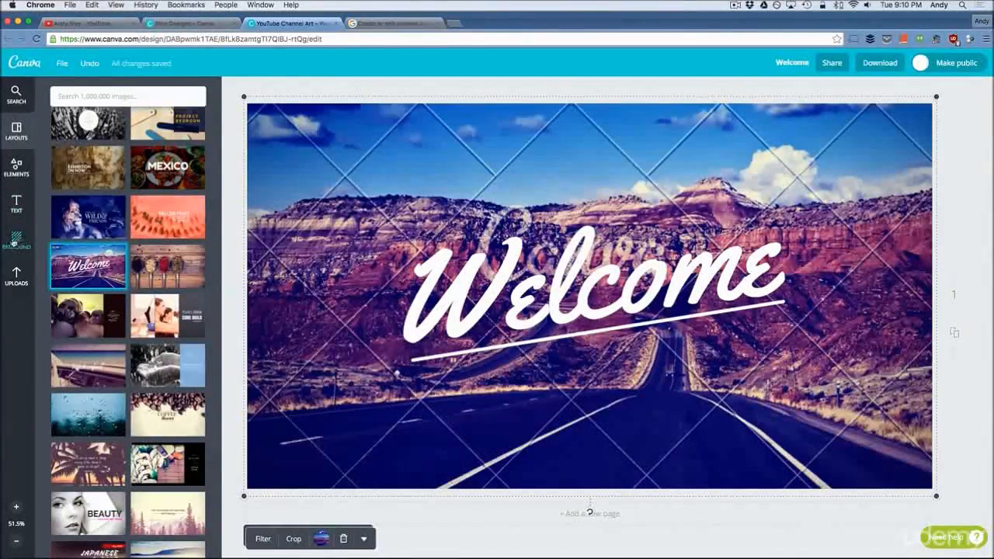
# Step: Apply the free dark charcoal texture in the fourth row of backgrounds as the page background
pyautogui.click(16, 241)
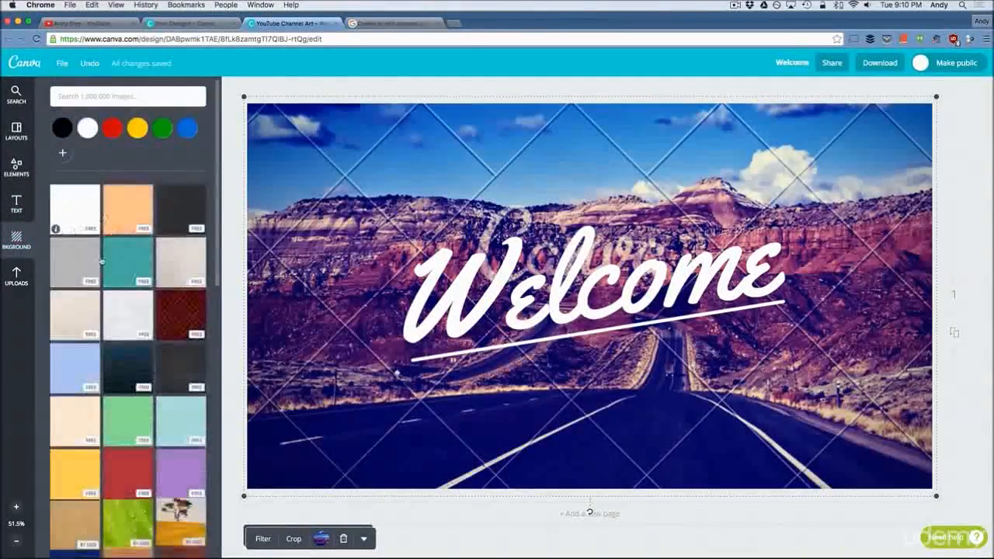
pyautogui.scroll(-1, 136, 300)
pyautogui.scroll(1, 136, 300)
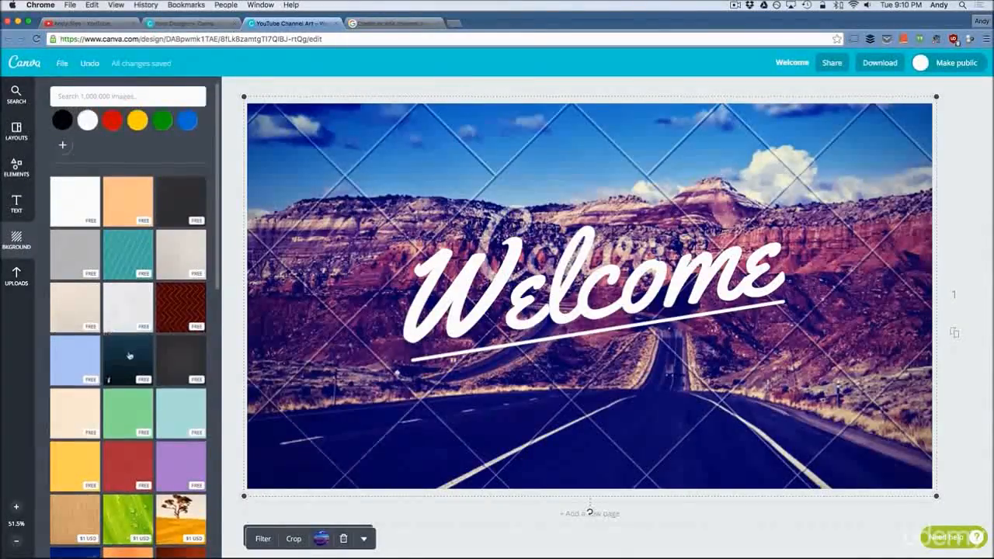
pyautogui.scroll(-4, 130, 356)
pyautogui.click(181, 219)
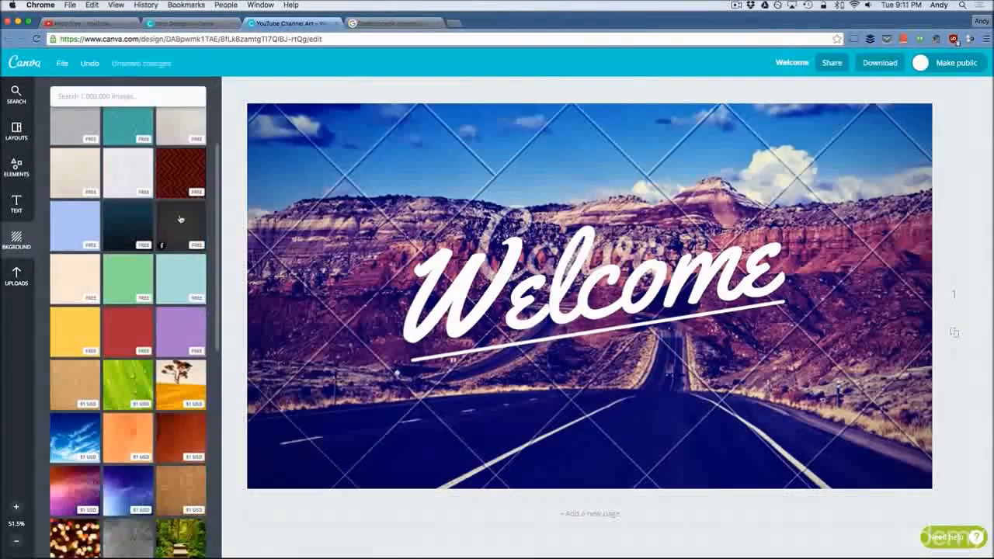
# Step: Delete the full-page desert road photo along with the clouds-and-hills placeholder frame that held it
pyautogui.click(293, 211)
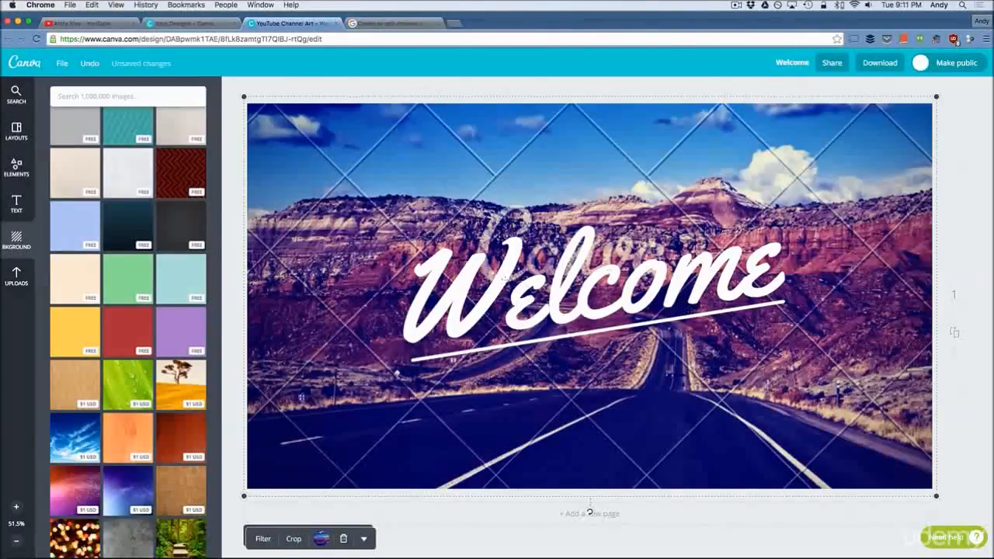
pyautogui.click(345, 538)
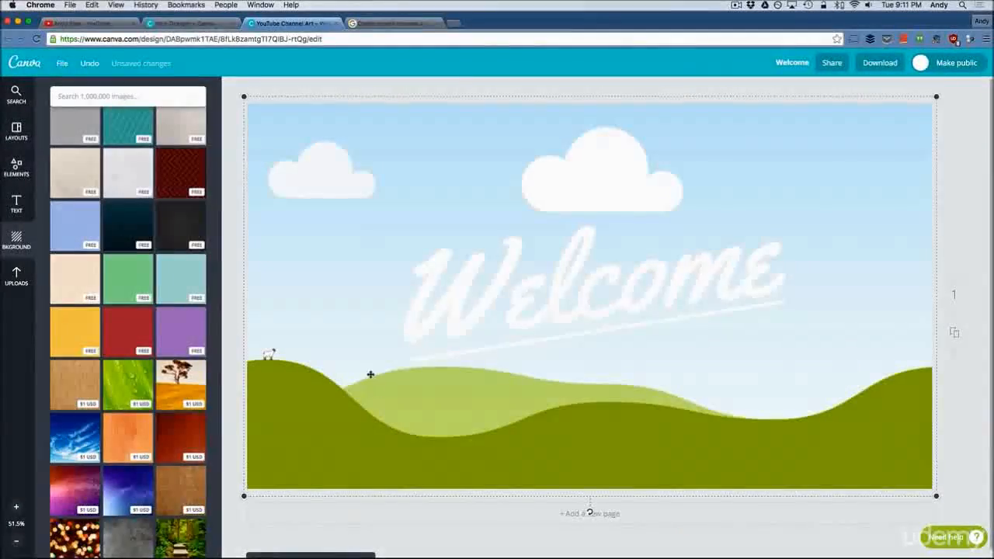
pyautogui.click(295, 406)
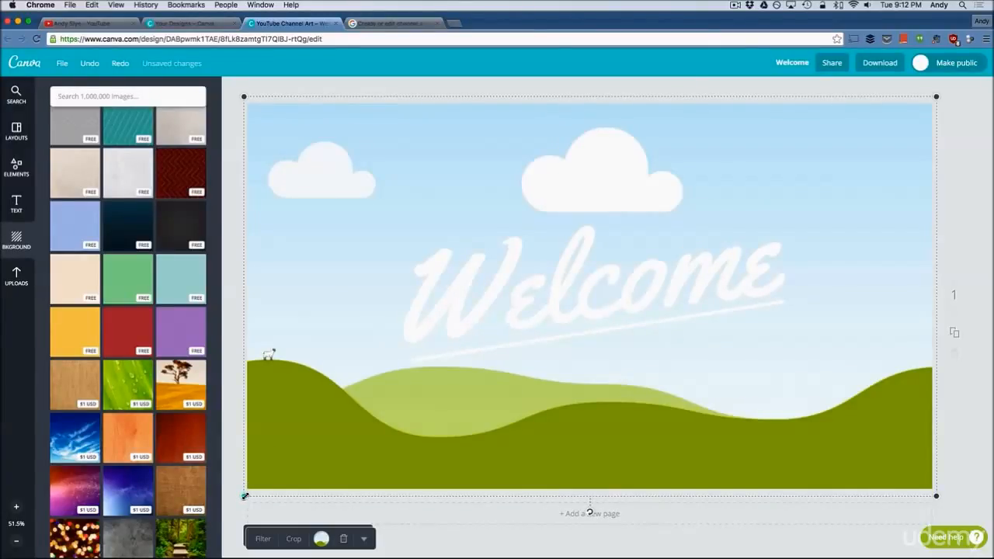
pyautogui.moveTo(245, 495); pyautogui.dragTo(313, 442)
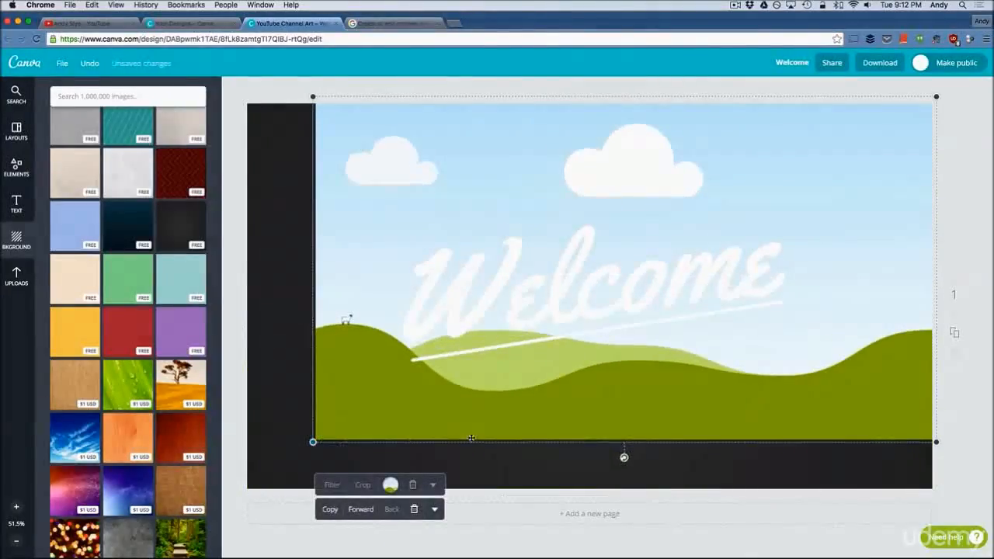
pyautogui.click(415, 510)
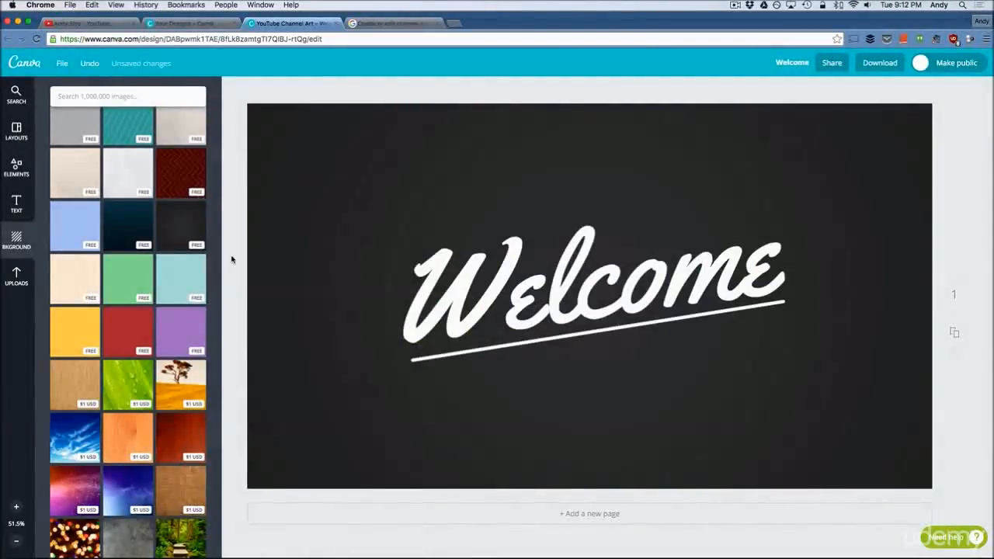
# Step: Change the page background to the free teal pattern with diagonal stripes
pyautogui.click(109, 227)
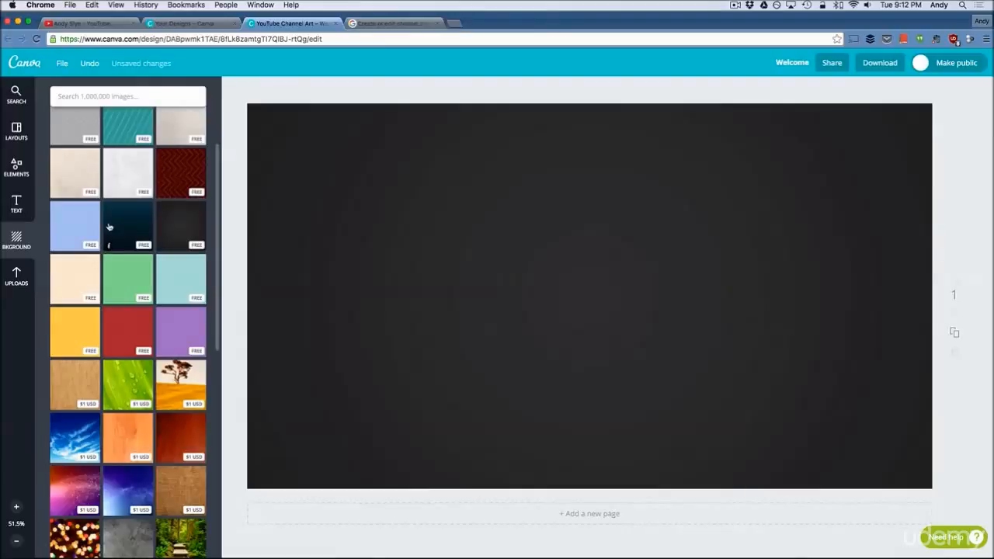
pyautogui.scroll(2, 116, 202)
pyautogui.click(133, 171)
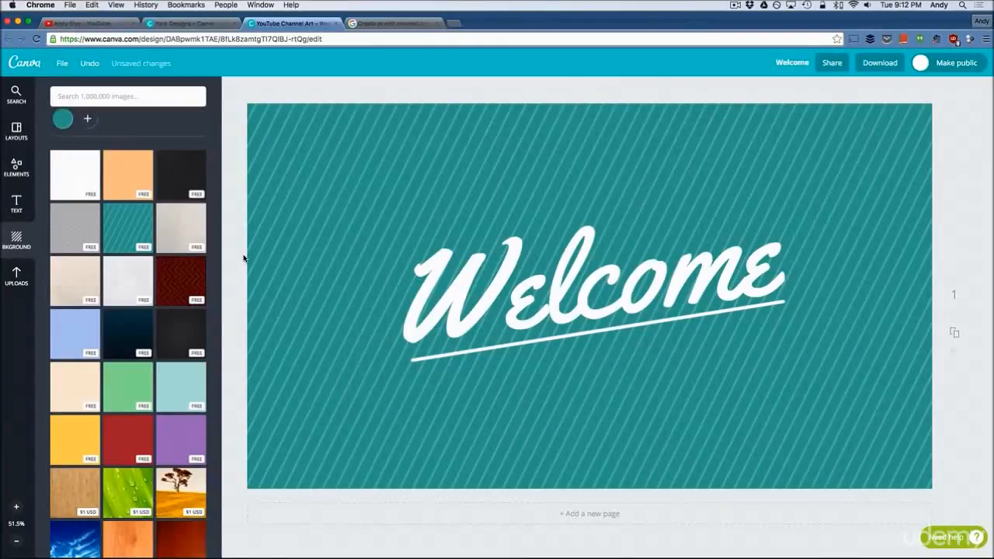
# Step: Look over the design element categories and browse the free preset text styles
pyautogui.click(16, 168)
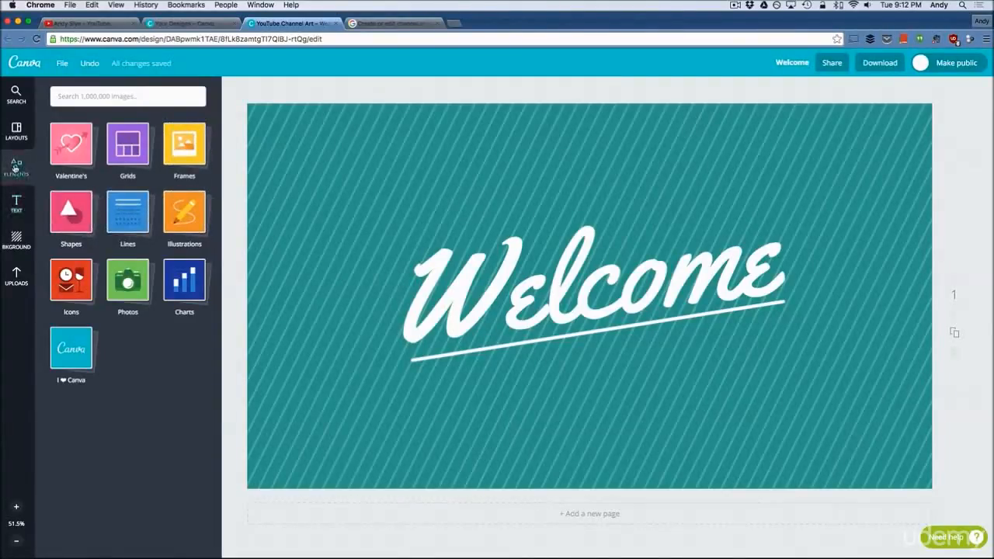
pyautogui.click(16, 200)
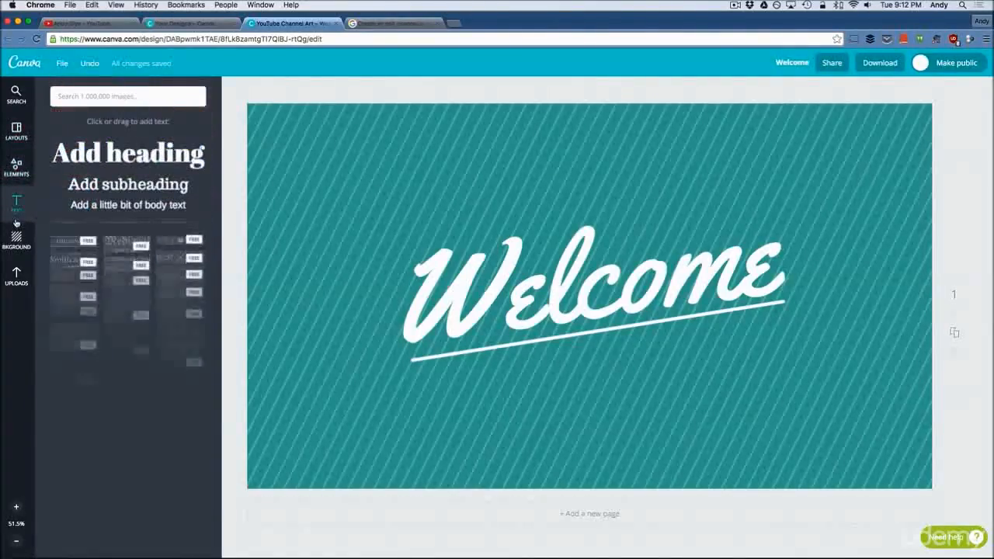
pyautogui.scroll(-3, 128, 311)
pyautogui.scroll(-8, 128, 326)
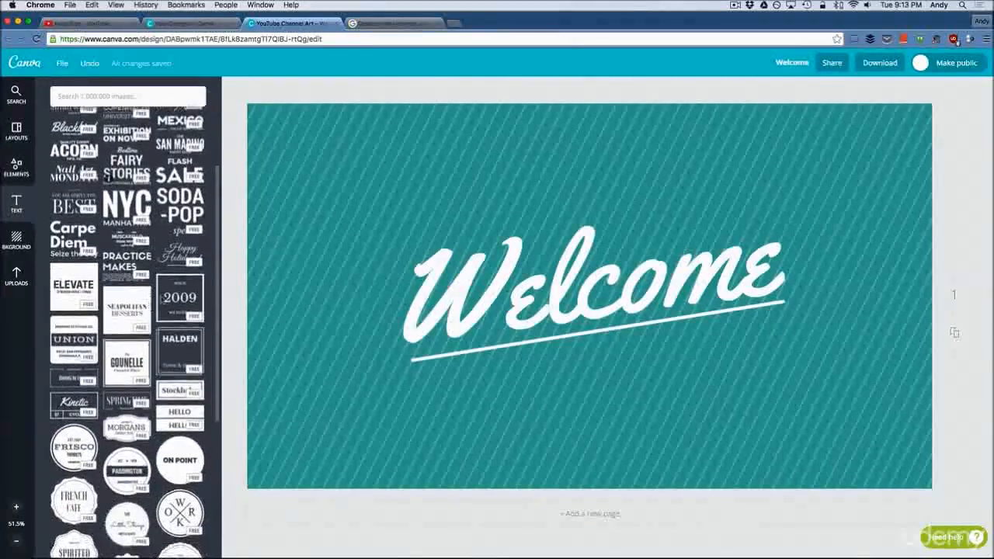
pyautogui.scroll(-7, 166, 305)
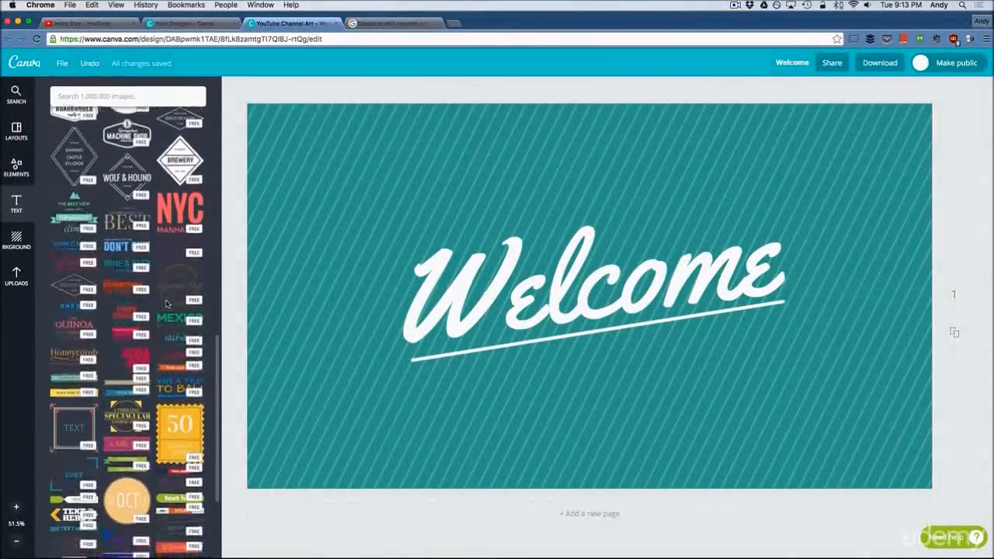
pyautogui.scroll(8, 194, 233)
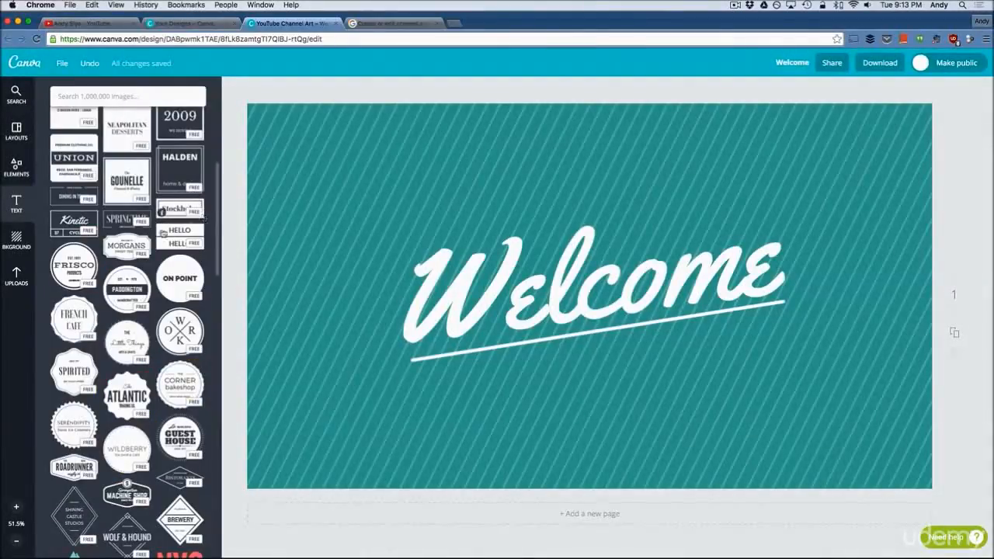
# Step: Add the uploaded photo of blurred night city lights to the page and enlarge it over most of the teal background
pyautogui.click(16, 274)
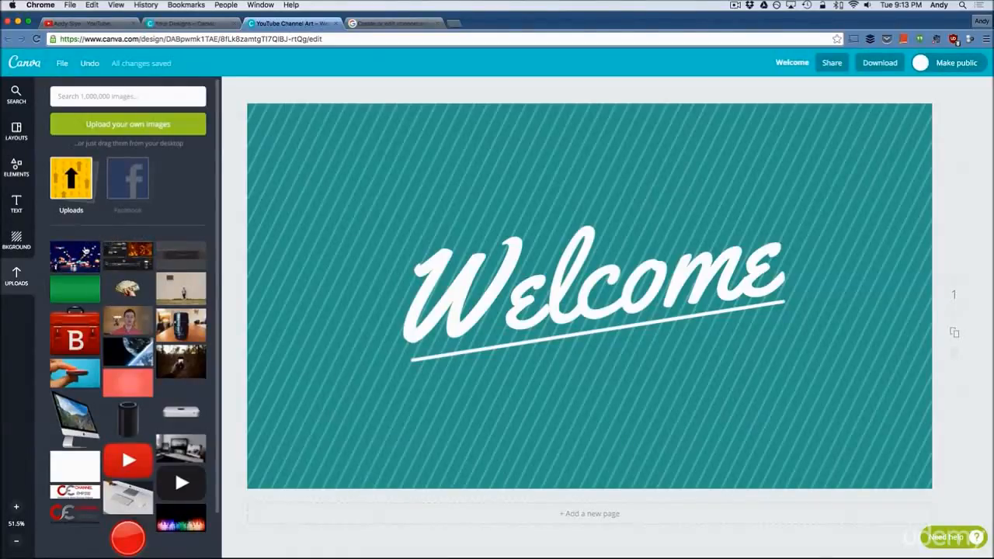
pyautogui.click(55, 267)
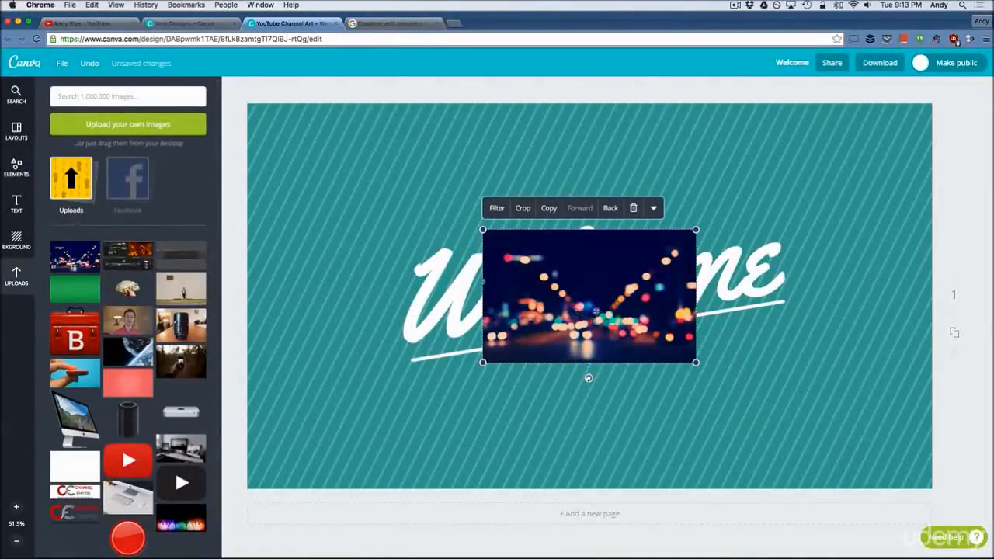
pyautogui.press('super+z')
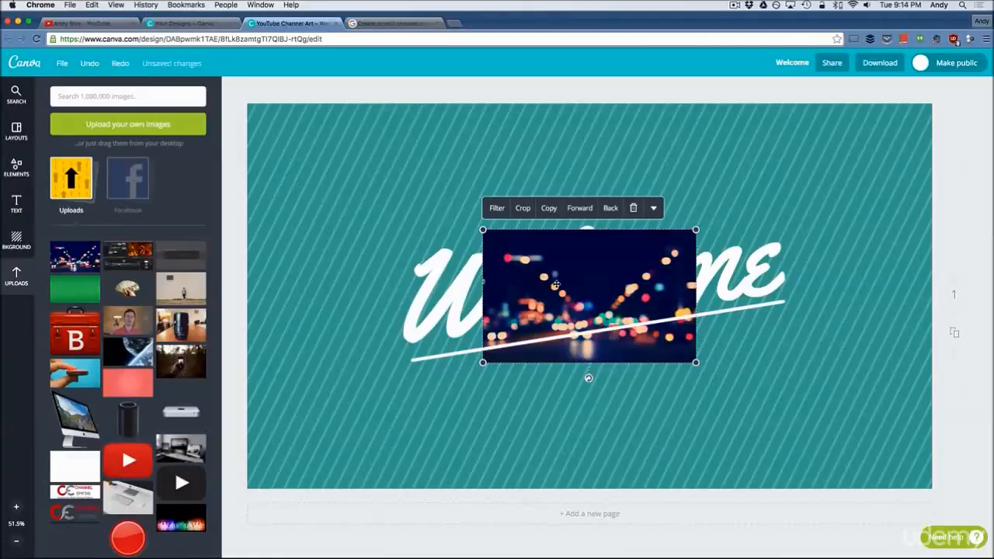
pyautogui.press('super+shift+z')
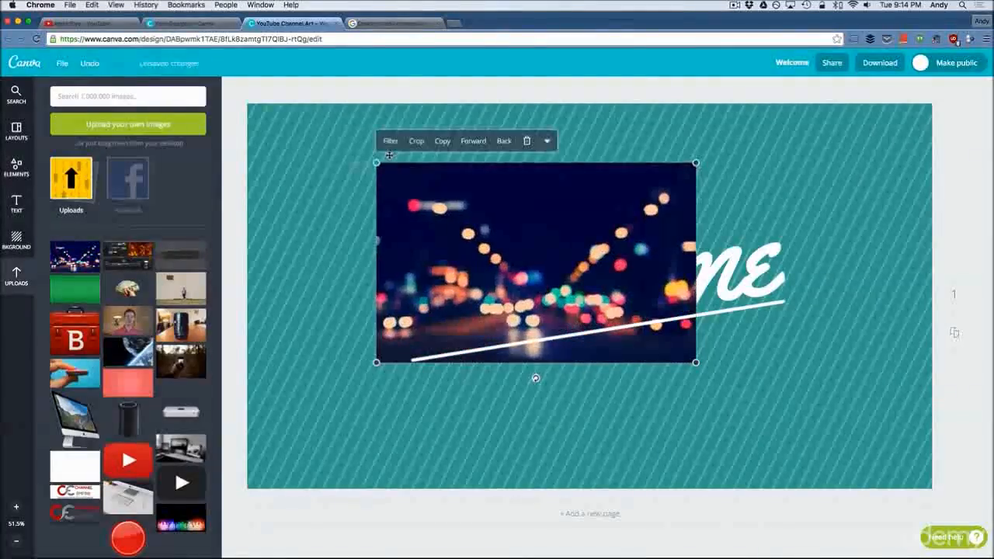
pyautogui.moveTo(688, 362); pyautogui.dragTo(842, 454)
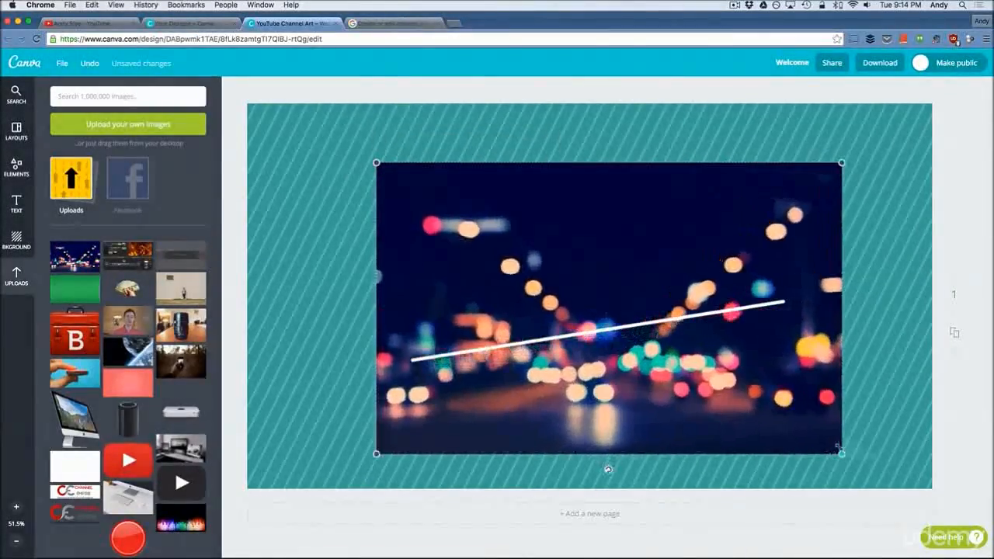
pyautogui.moveTo(378, 165); pyautogui.dragTo(315, 125)
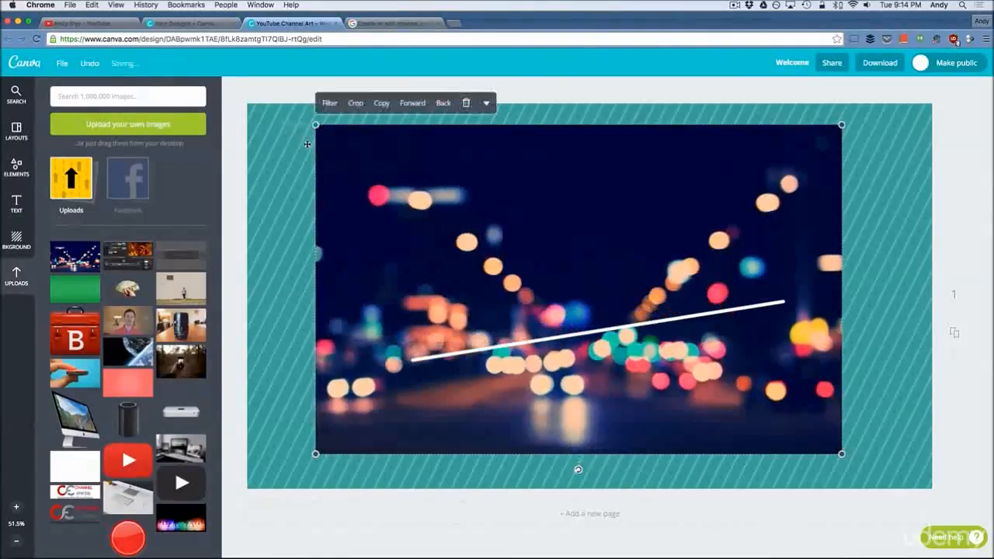
# Step: Send the city lights photo behind the Welcome text and enlarge it to cover the whole page
pyautogui.click(449, 105)
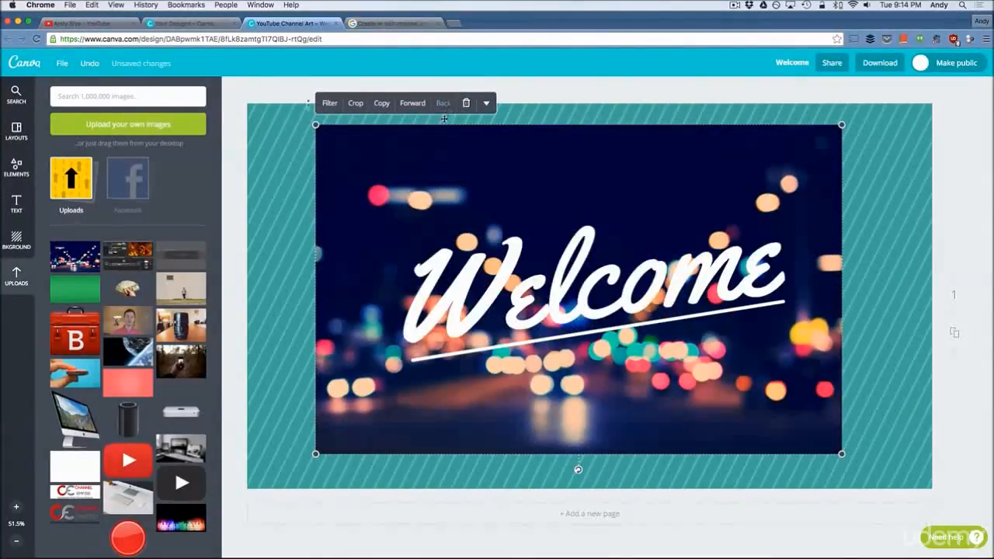
pyautogui.moveTo(309, 121); pyautogui.dragTo(249, 82)
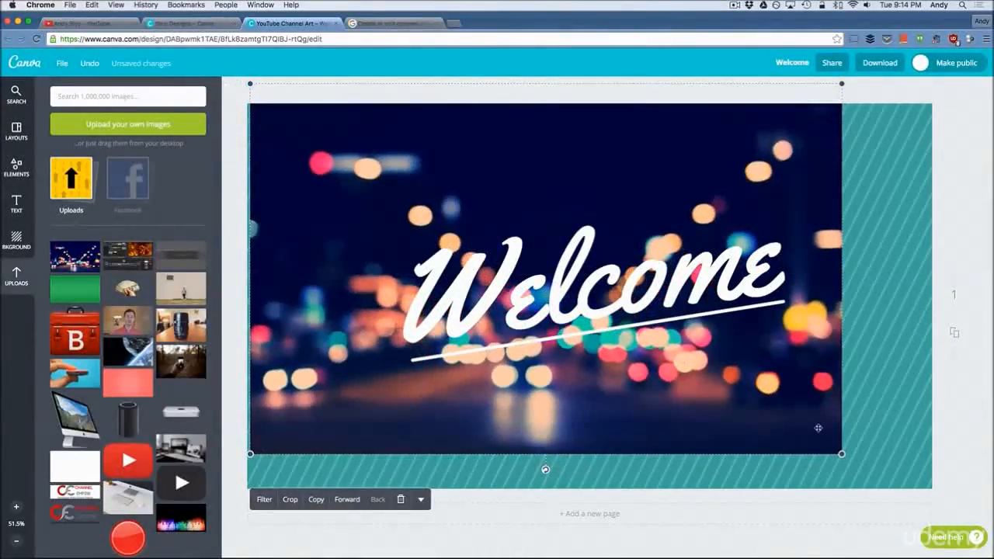
pyautogui.moveTo(842, 454); pyautogui.dragTo(940, 515)
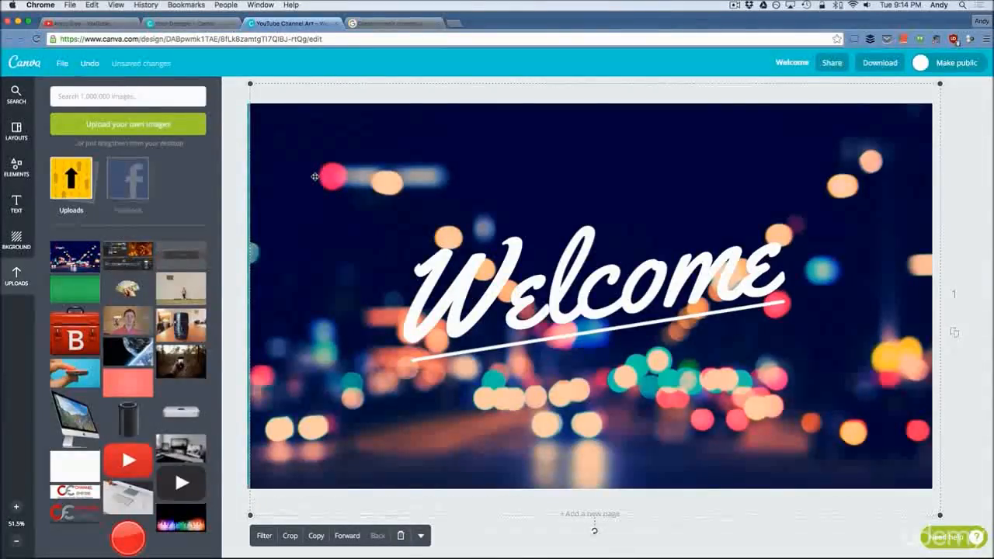
# Step: Close the Welcome design and open the YT MTM Channel Art design from the saved designs
pyautogui.press('super+w')
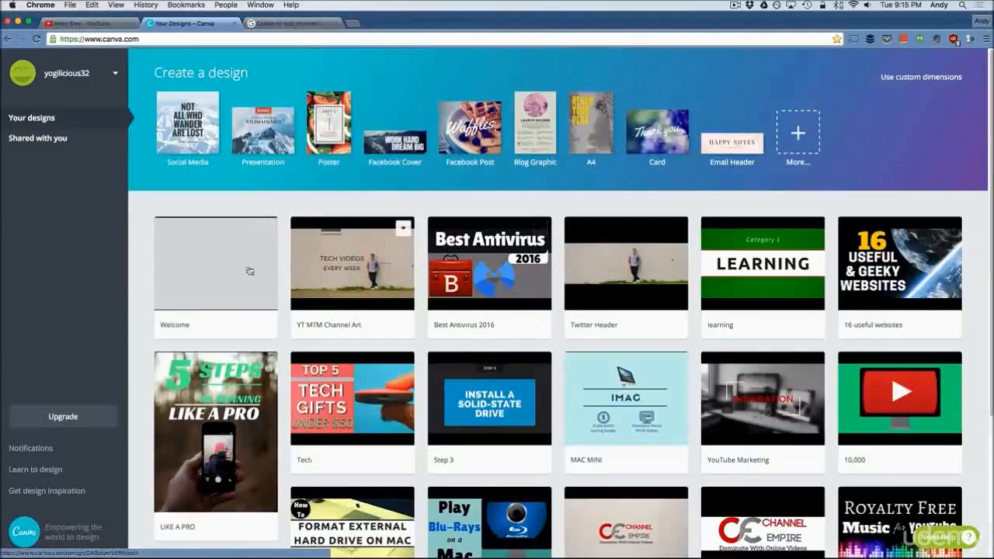
pyautogui.click(184, 289)
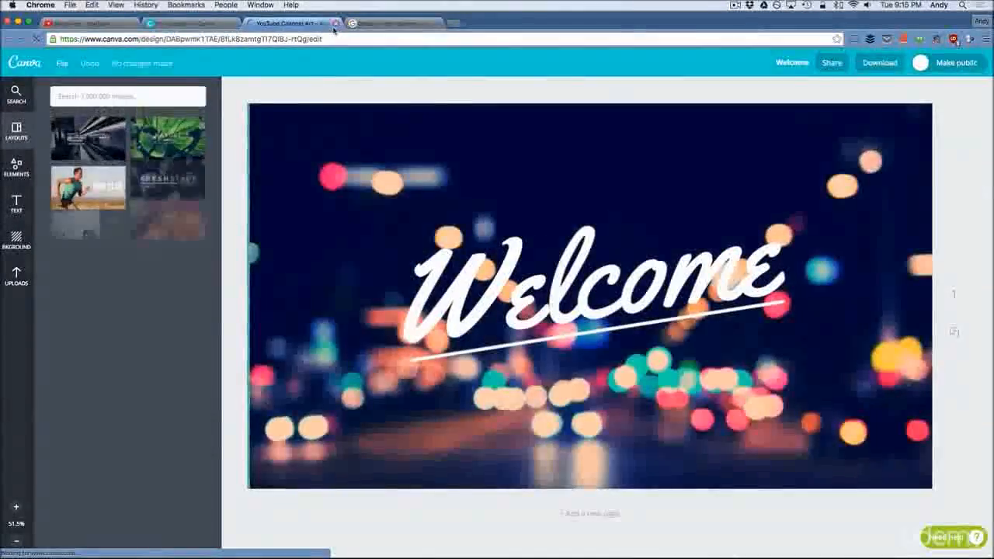
pyautogui.click(334, 23)
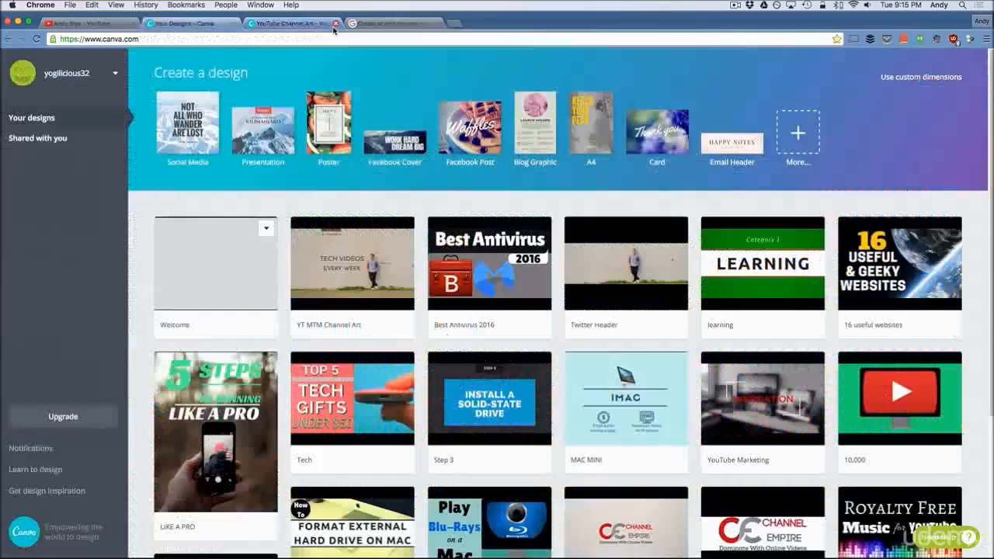
pyautogui.click(358, 265)
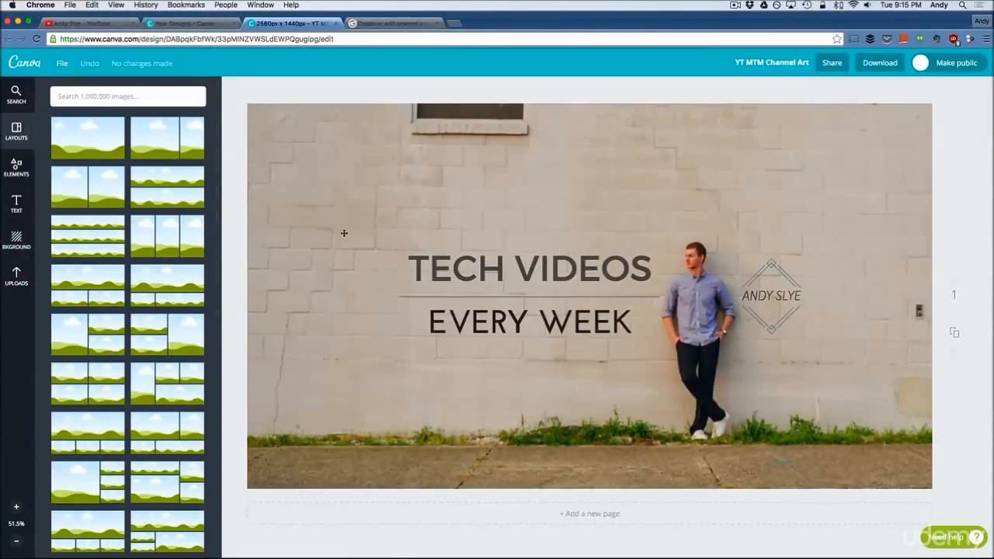
# Step: Select the brick wall background photo and look at the file chooser for uploading own images without choosing a file
pyautogui.click(320, 184)
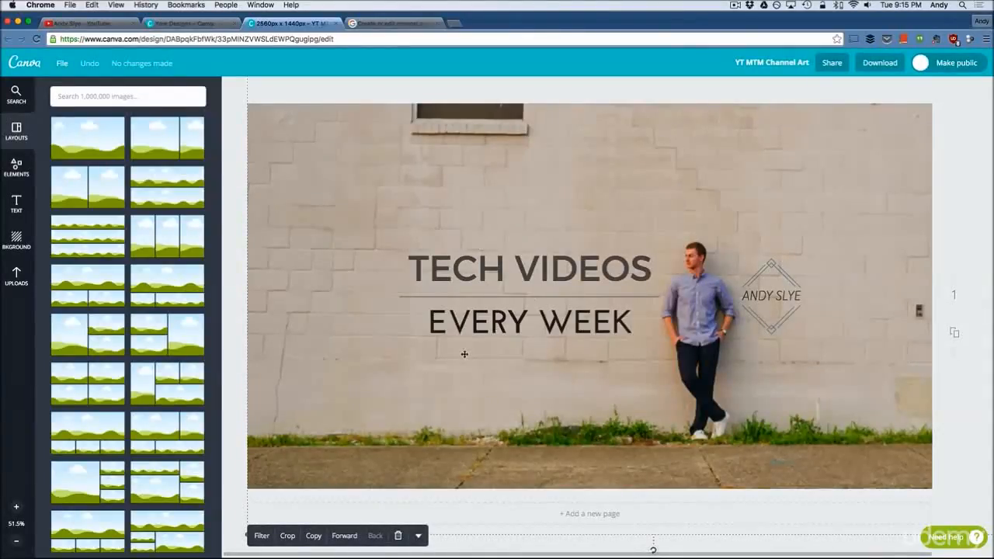
pyautogui.click(16, 282)
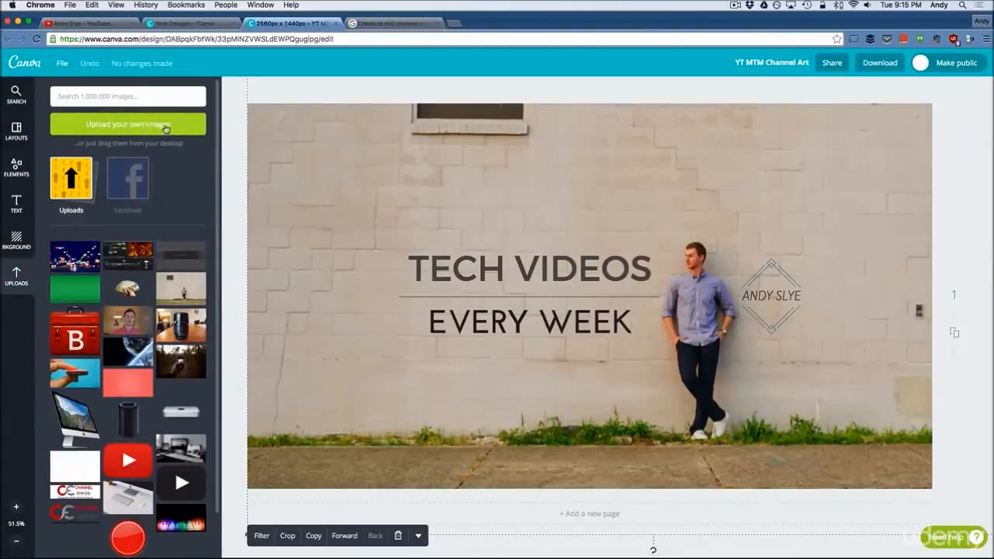
pyautogui.click(166, 129)
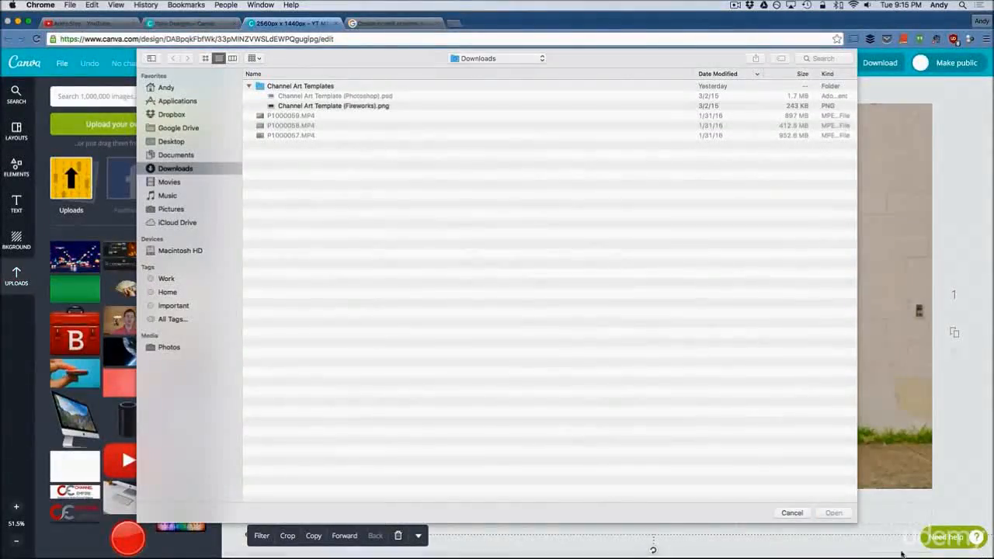
pyautogui.click(792, 513)
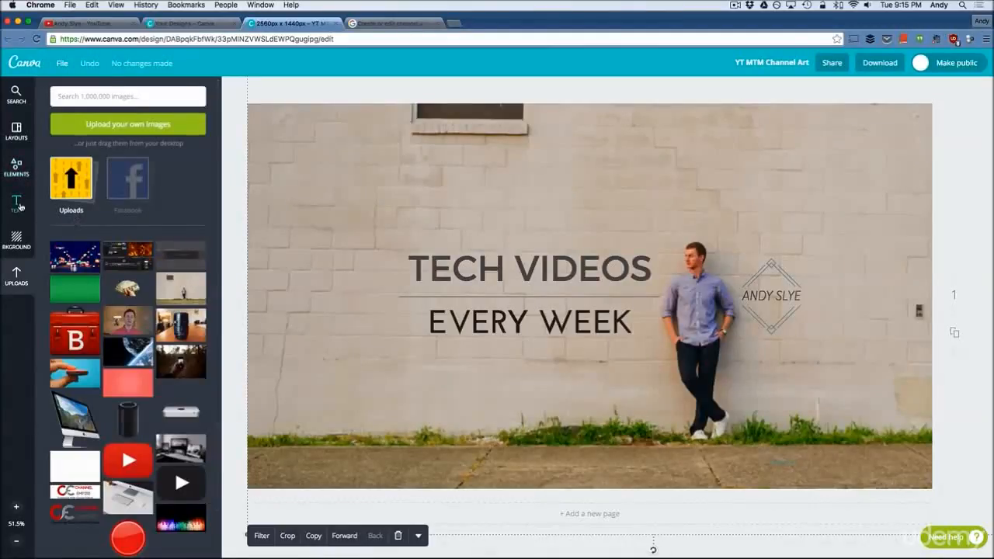
# Step: Try the free Copenhagen University Press preset text on the channel art and scale it down
pyautogui.click(18, 204)
pyautogui.scroll(-3, 129, 350)
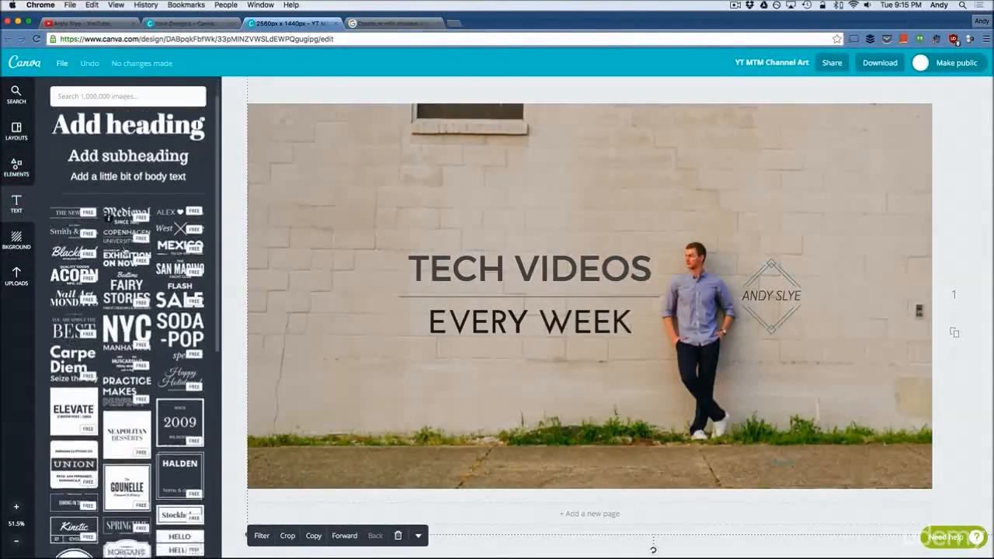
pyautogui.scroll(-2, 153, 278)
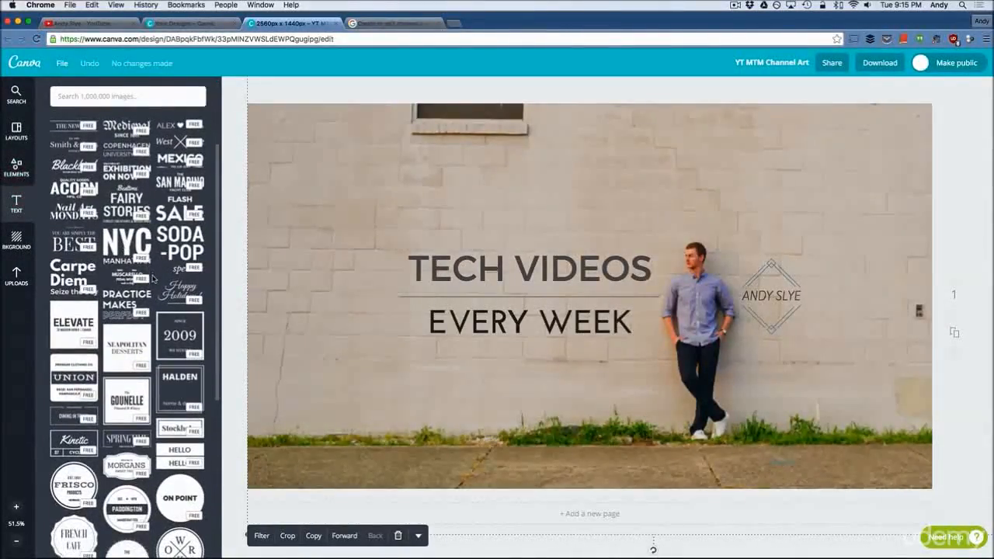
pyautogui.scroll(-3, 153, 279)
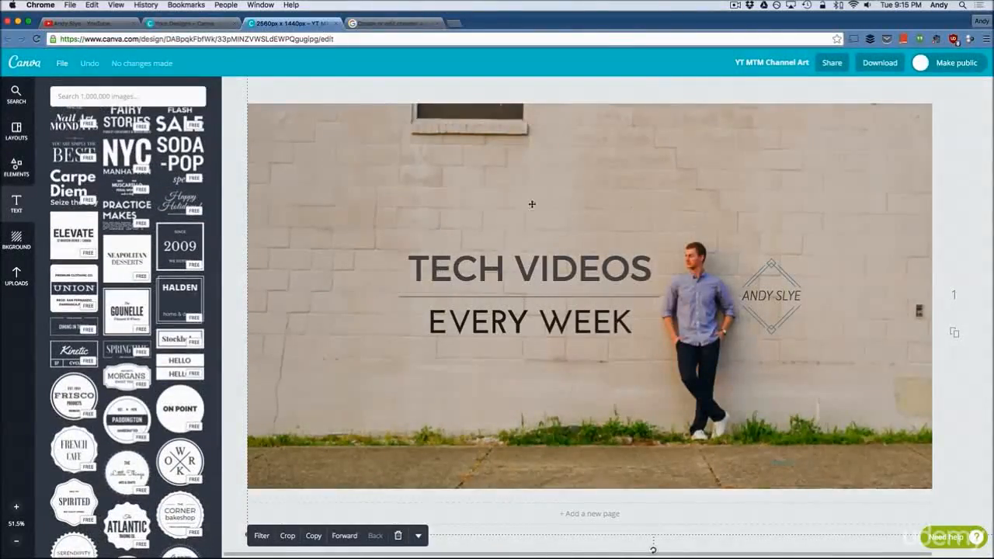
pyautogui.scroll(4, 129, 310)
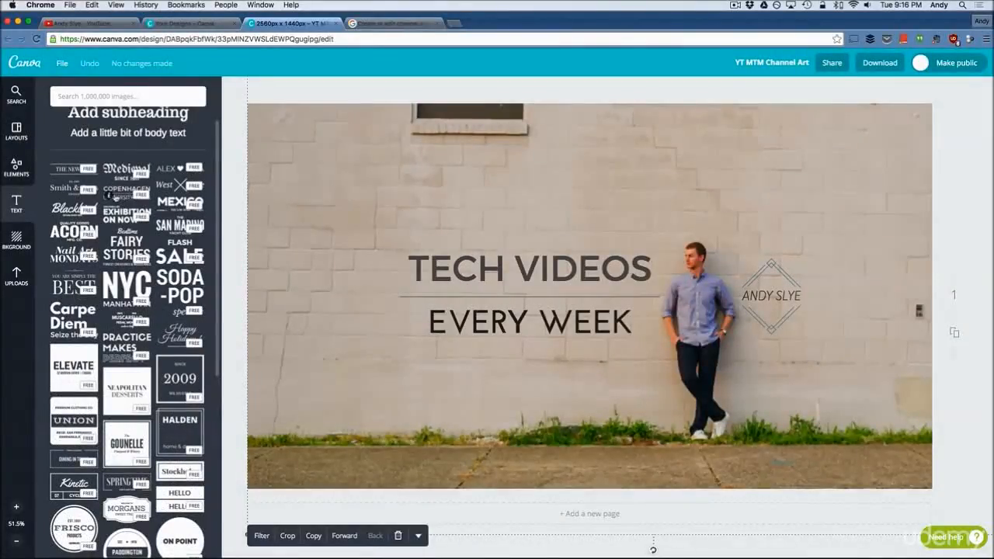
pyautogui.click(127, 191)
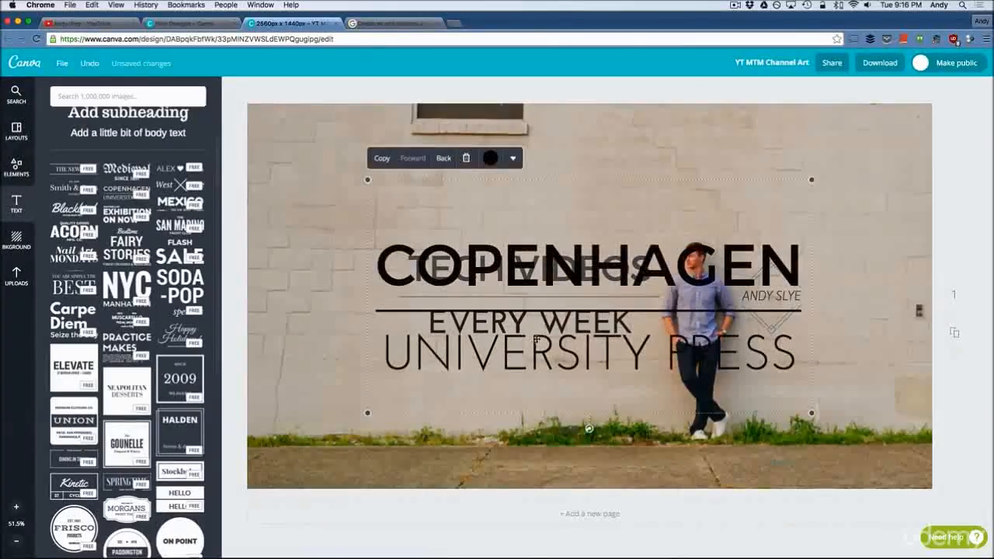
pyautogui.moveTo(812, 180); pyautogui.dragTo(689, 208)
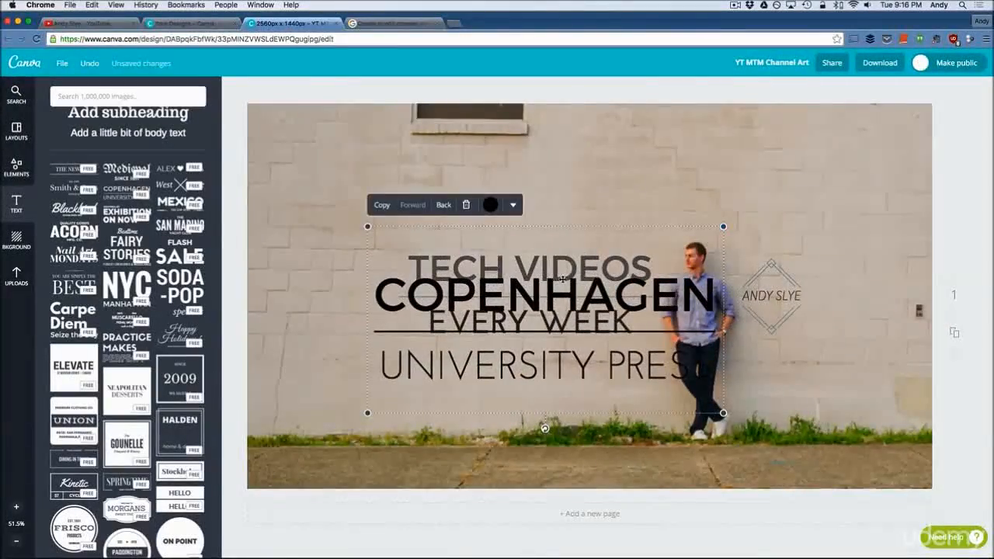
# Step: Select the COPENHAGEN heading text, and undo both the resizing and the insertion of the preset
pyautogui.click(558, 285)
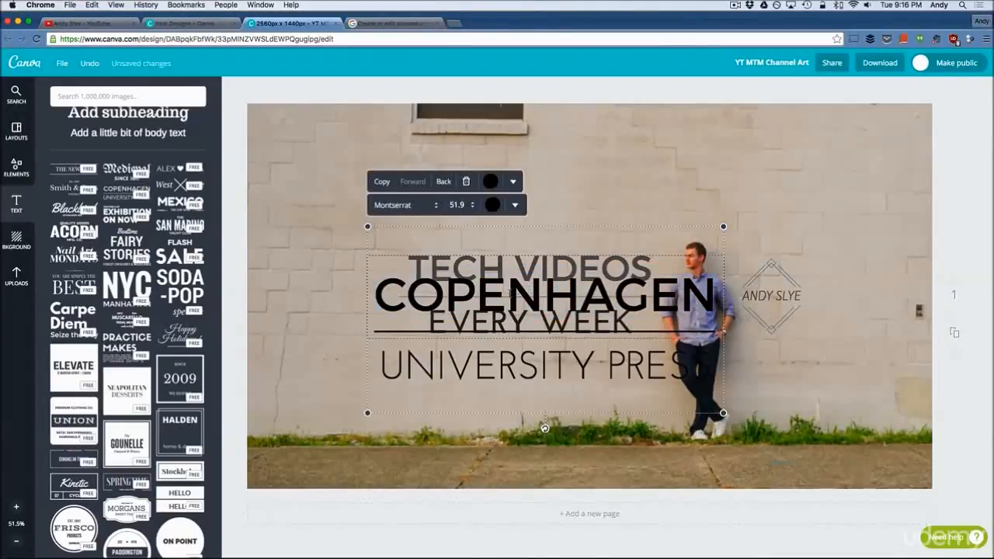
pyautogui.doubleClick(543, 297)
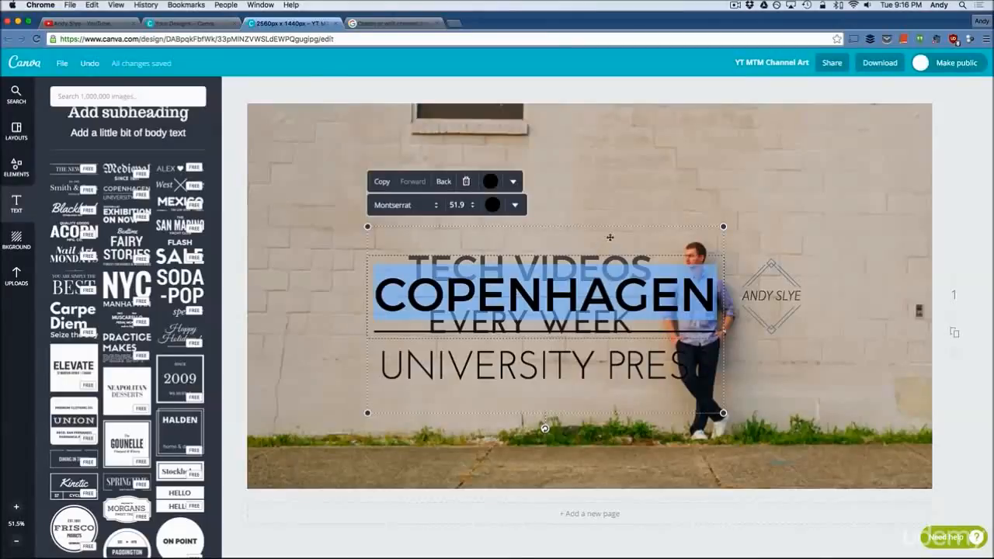
pyautogui.click(90, 64)
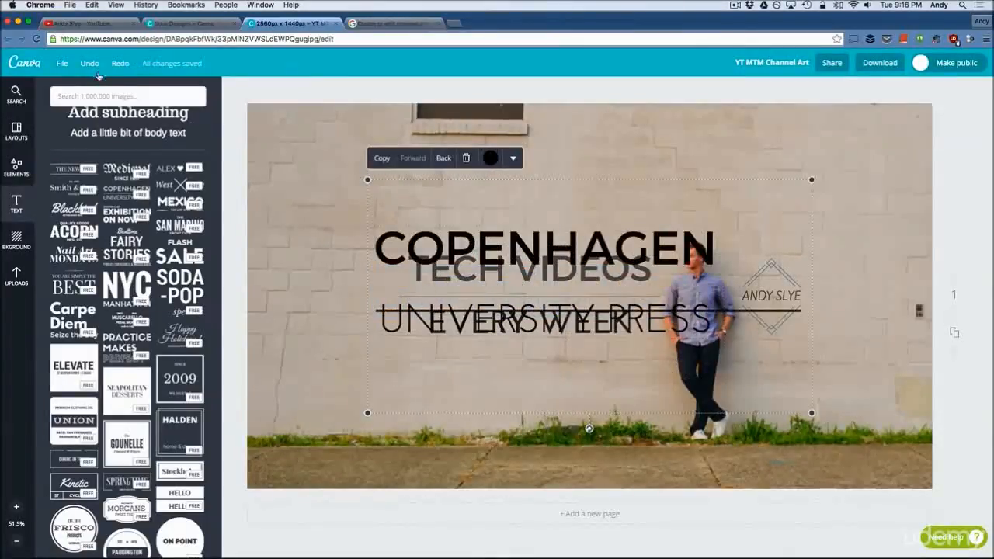
pyautogui.click(92, 69)
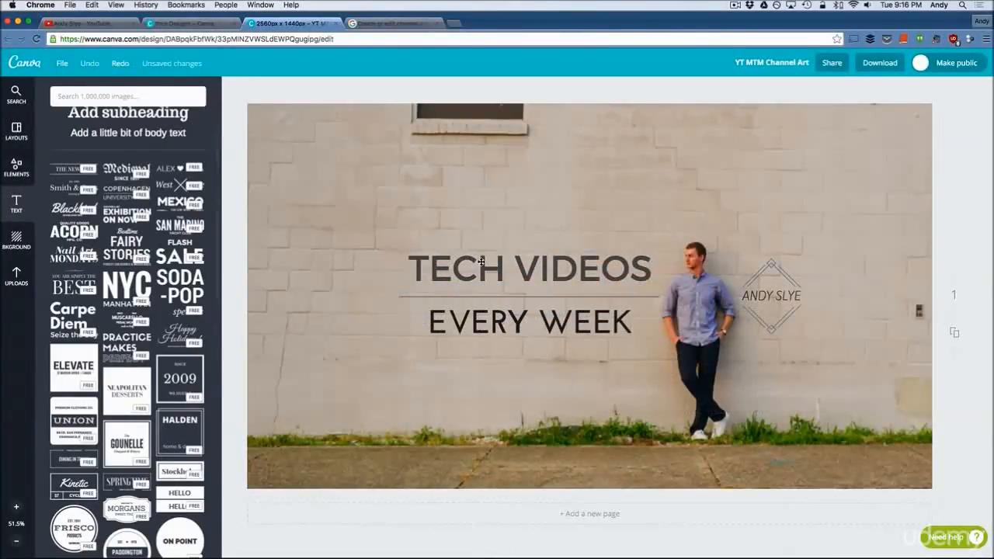
# Step: Examine the font settings of the EVERY WEEK and TECH VIDEOS lines and of the diamond name badge
pyautogui.click(508, 274)
pyautogui.click(536, 316)
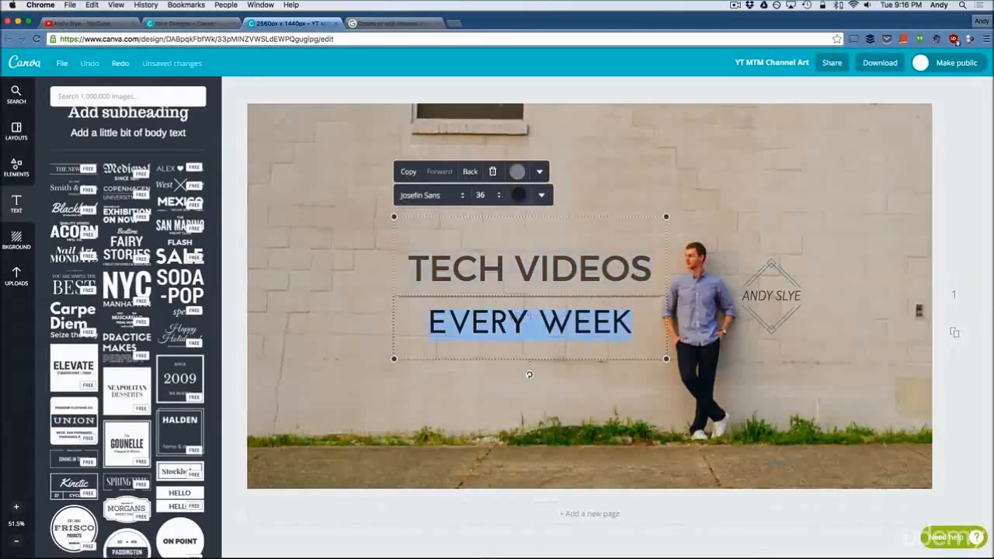
pyautogui.click(521, 294)
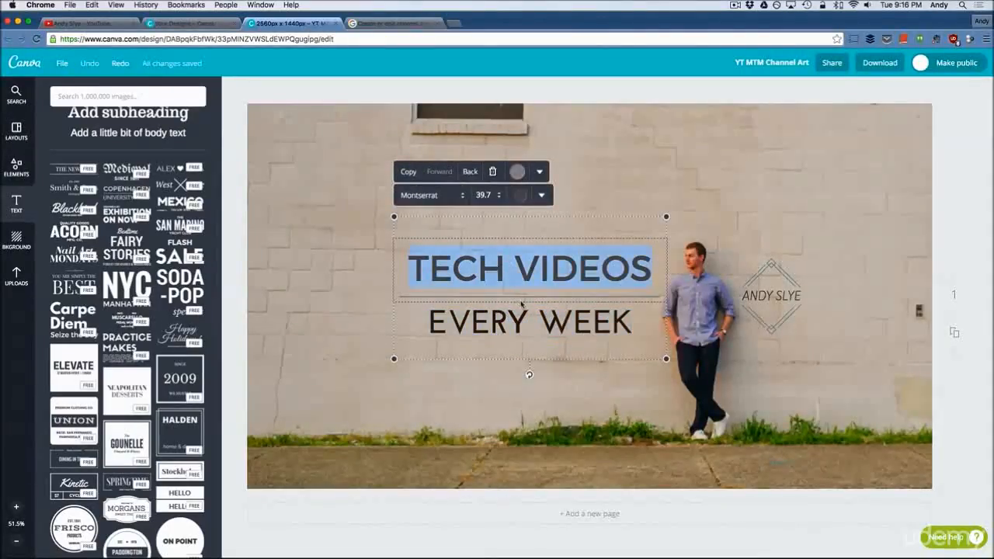
pyautogui.click(680, 279)
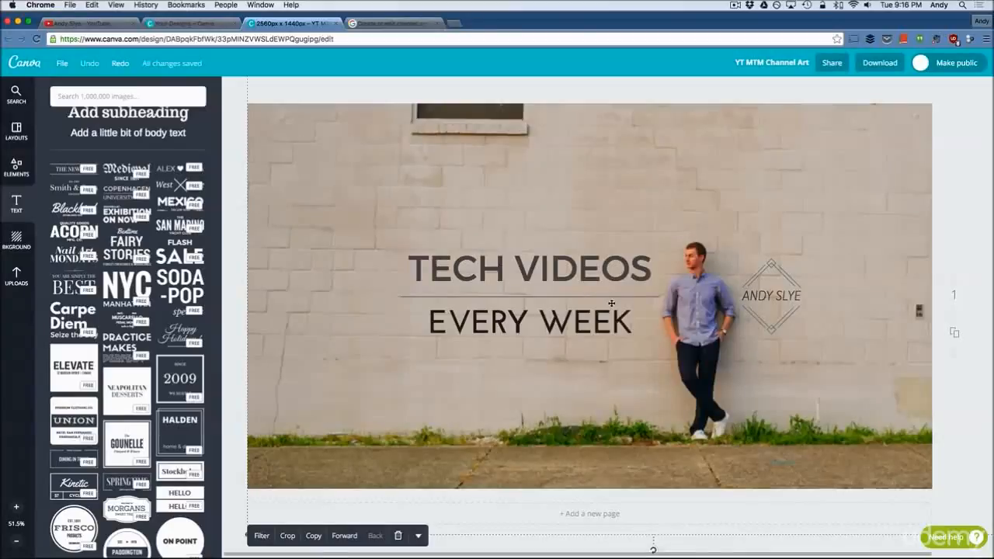
pyautogui.click(768, 329)
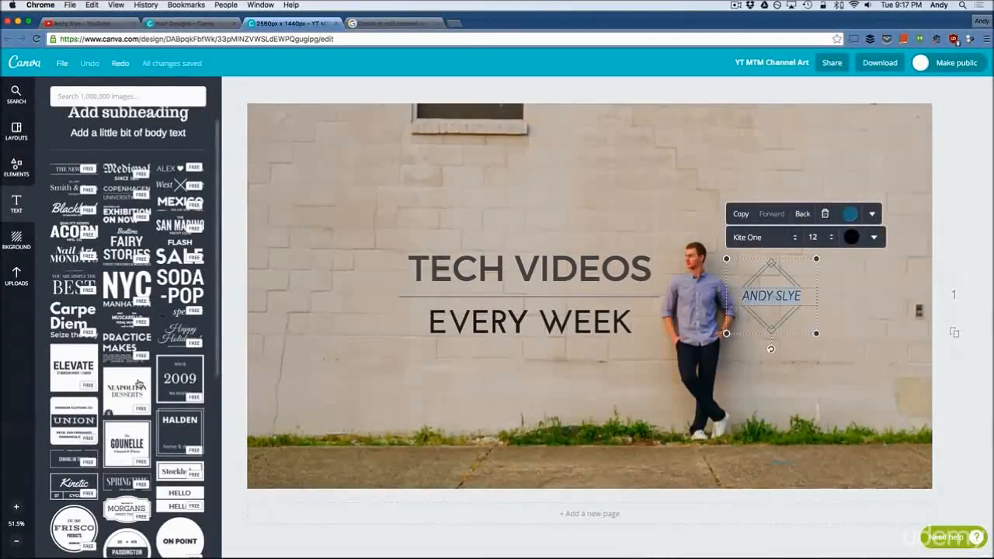
# Step: Browse the badge-style text presets, deselect the diamond name badge, and return to the uploaded images
pyautogui.scroll(-5, 147, 422)
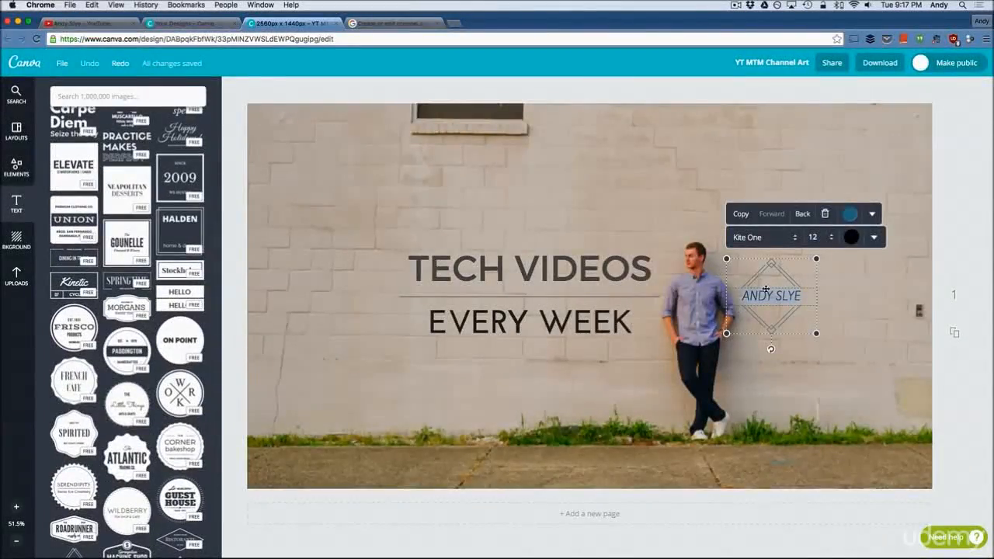
pyautogui.click(766, 282)
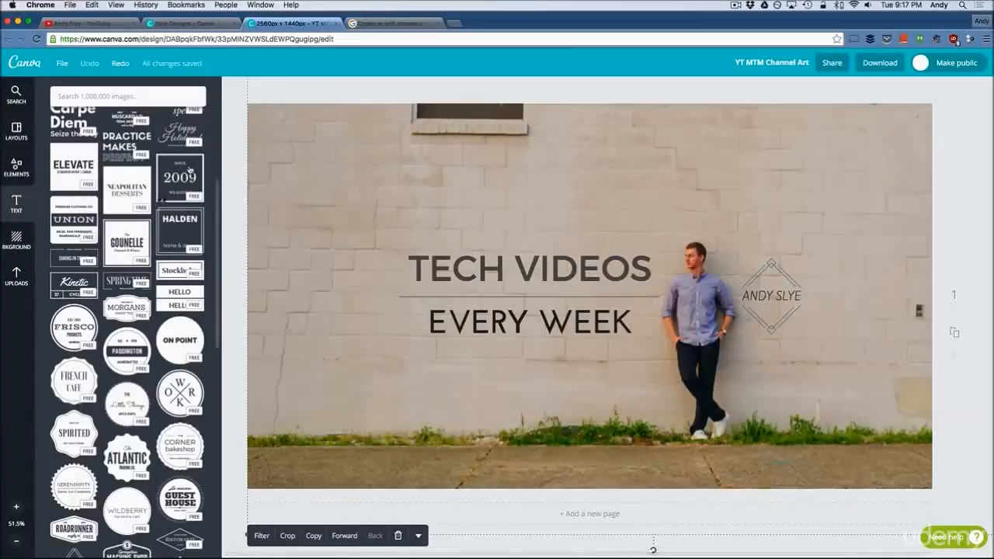
pyautogui.scroll(3, 160, 321)
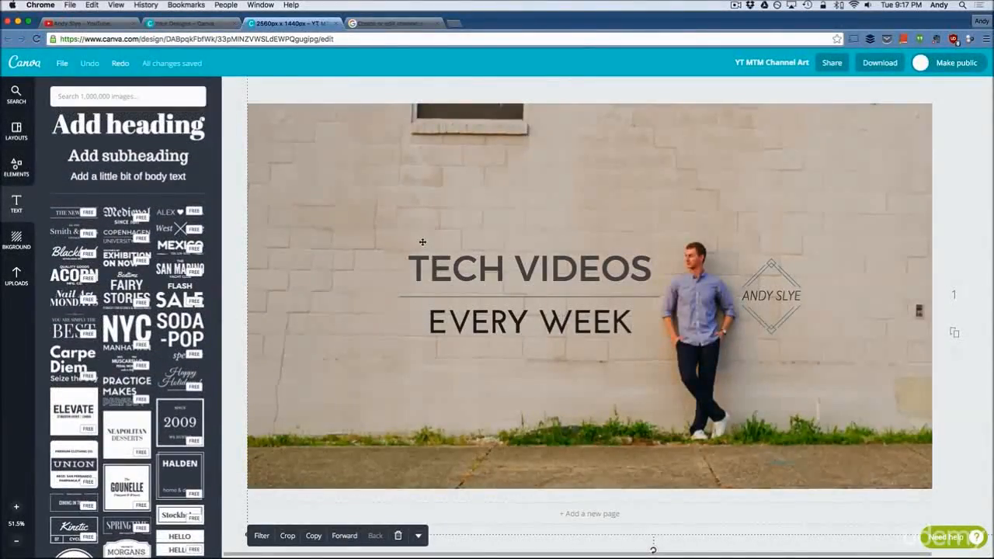
pyautogui.click(17, 279)
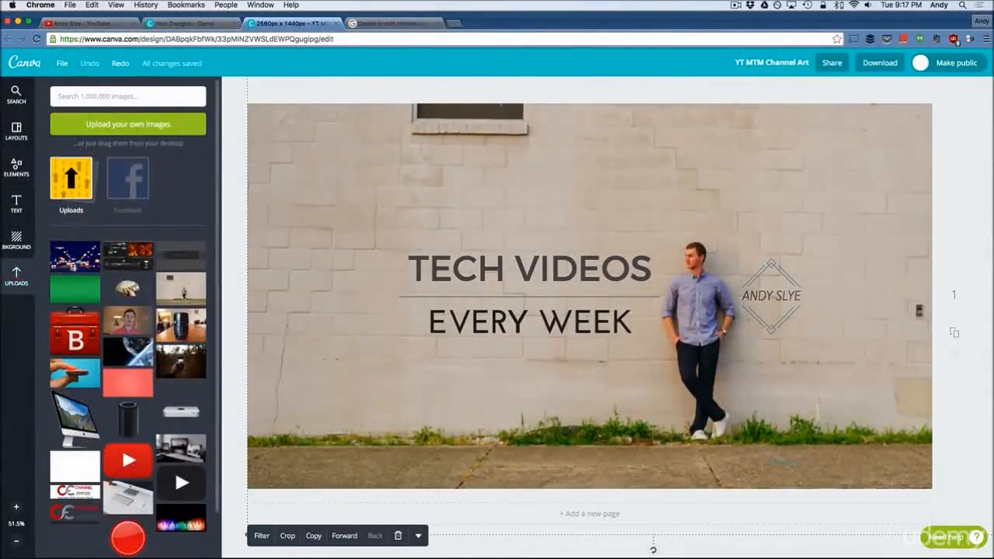
# Step: Try to upload Channel Art Template (Fireworks).png from the Channel Art Templates folder in Downloads
pyautogui.click(165, 129)
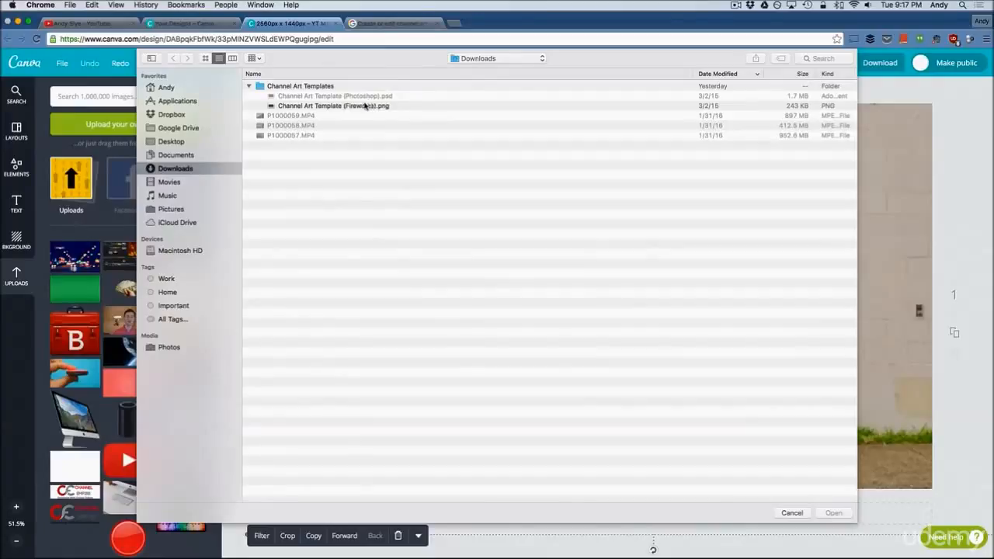
pyautogui.click(339, 107)
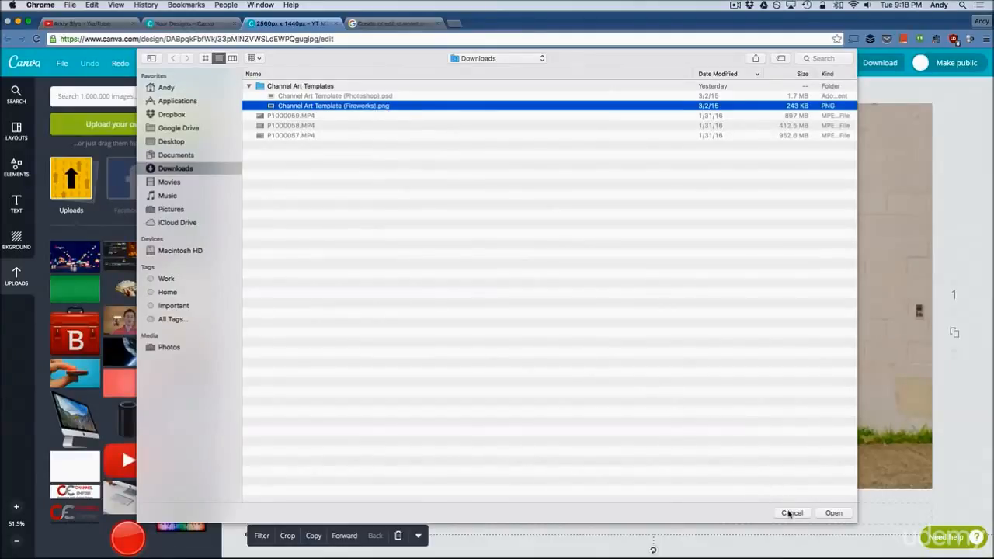
pyautogui.click(831, 512)
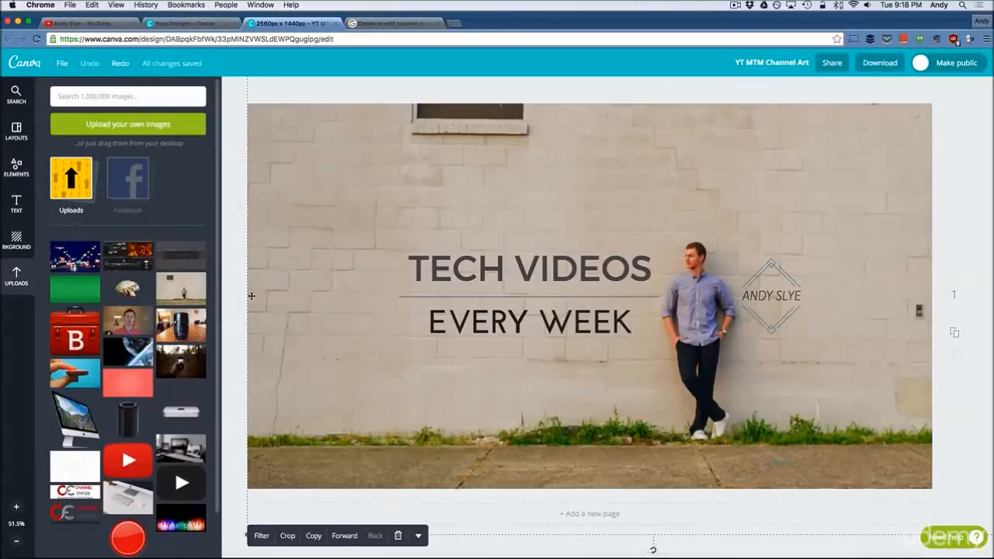
# Step: Place the uploaded channel art template on the design and enlarge it from the canvas's upper-left corner to cover nearly the whole canvas
pyautogui.click(182, 257)
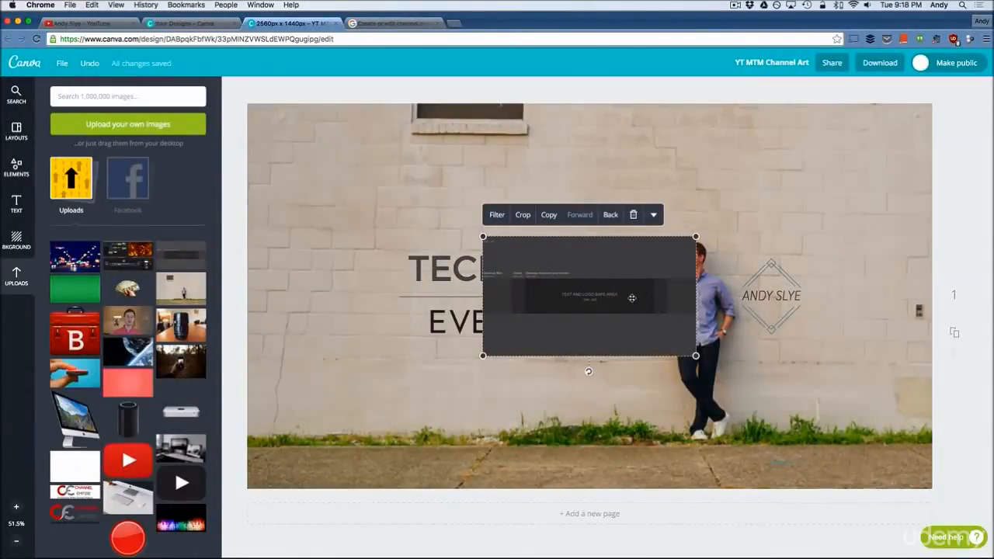
pyautogui.moveTo(483, 236); pyautogui.dragTo(345, 158)
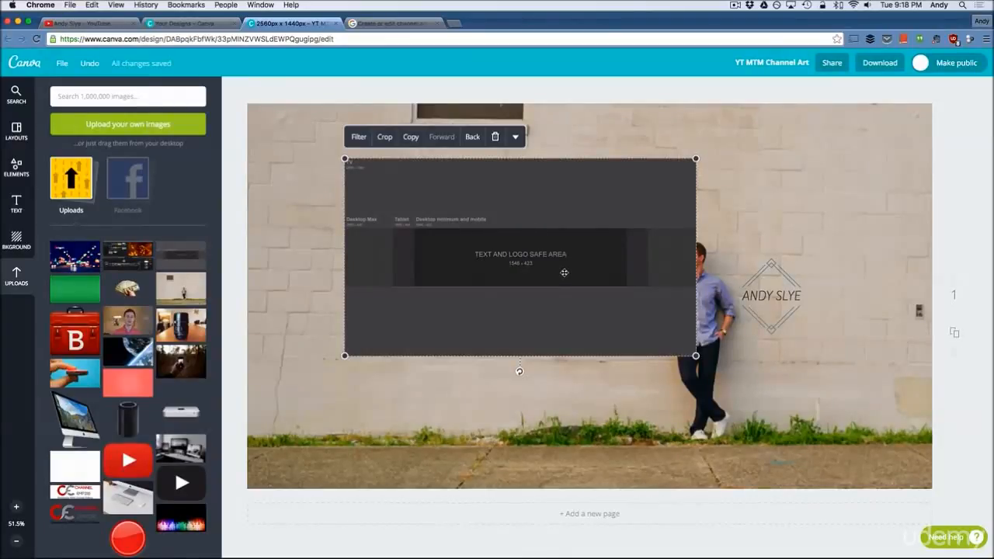
pyautogui.moveTo(564, 272); pyautogui.dragTo(905, 490)
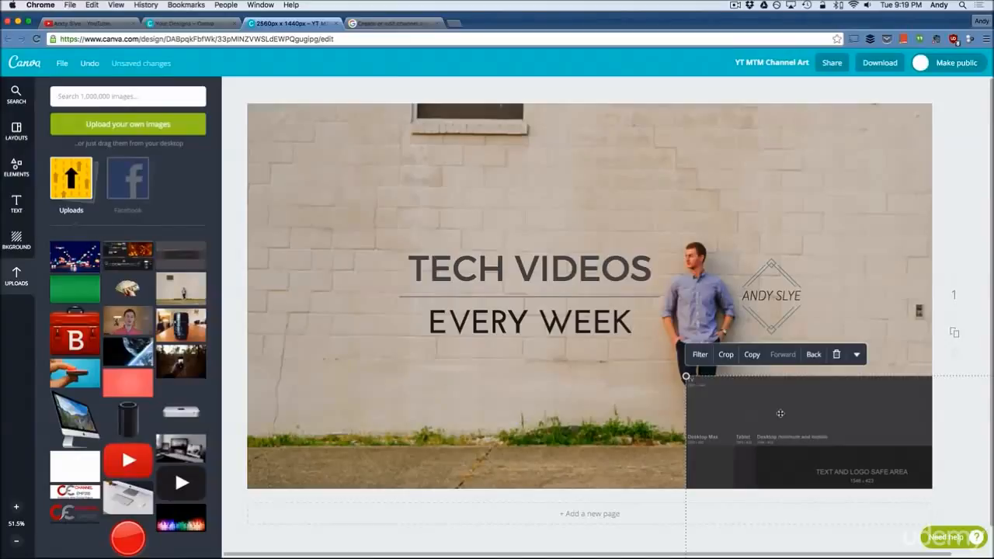
pyautogui.moveTo(780, 415); pyautogui.dragTo(527, 241)
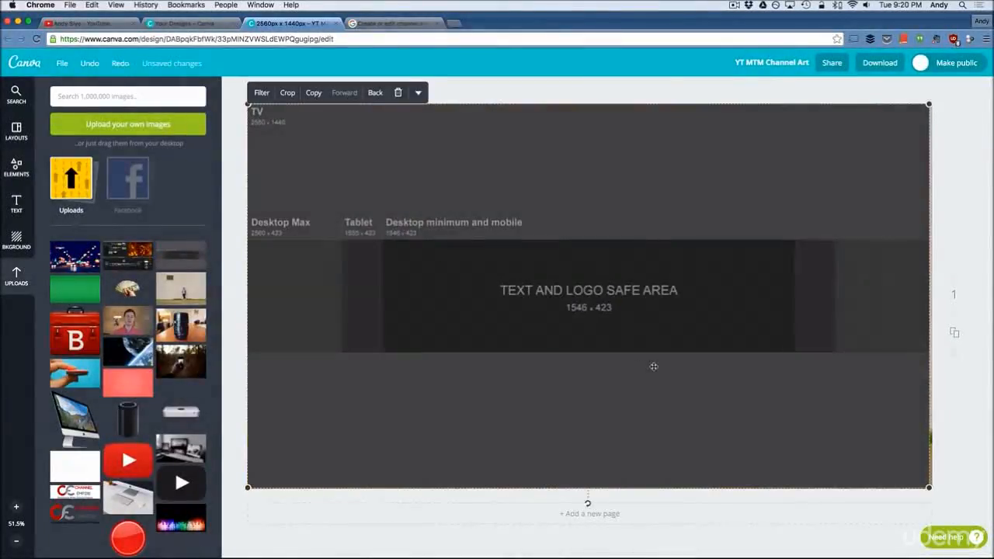
pyautogui.moveTo(924, 487)
pyautogui.mouseDown()
pyautogui.moveTo(916, 477)
pyautogui.moveTo(932, 490)
pyautogui.moveTo(921, 484)
pyautogui.mouseUp()
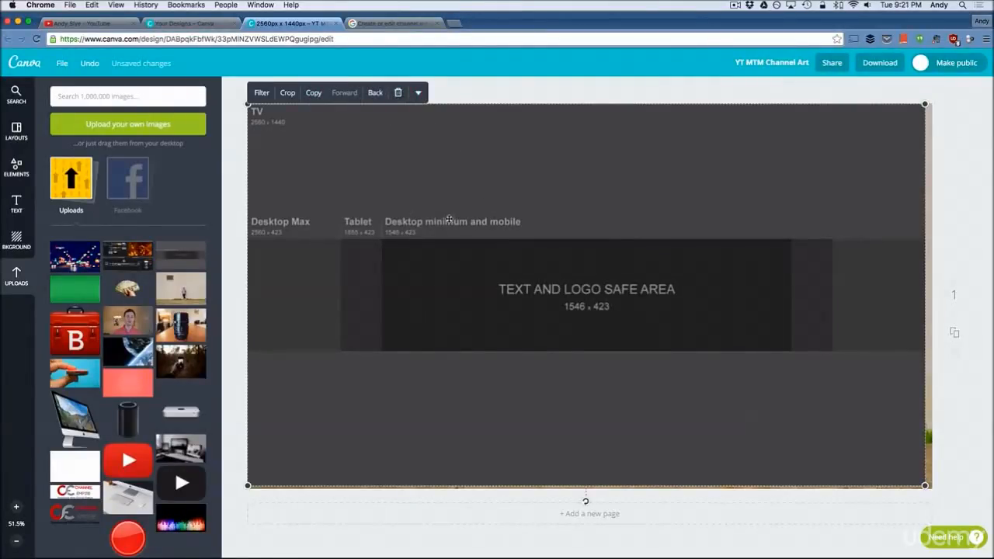
# Step: Make the channel art template semi-transparent so the artwork can be checked against its text and logo safe area
pyautogui.click(419, 93)
pyautogui.click(426, 132)
pyautogui.click(458, 118)
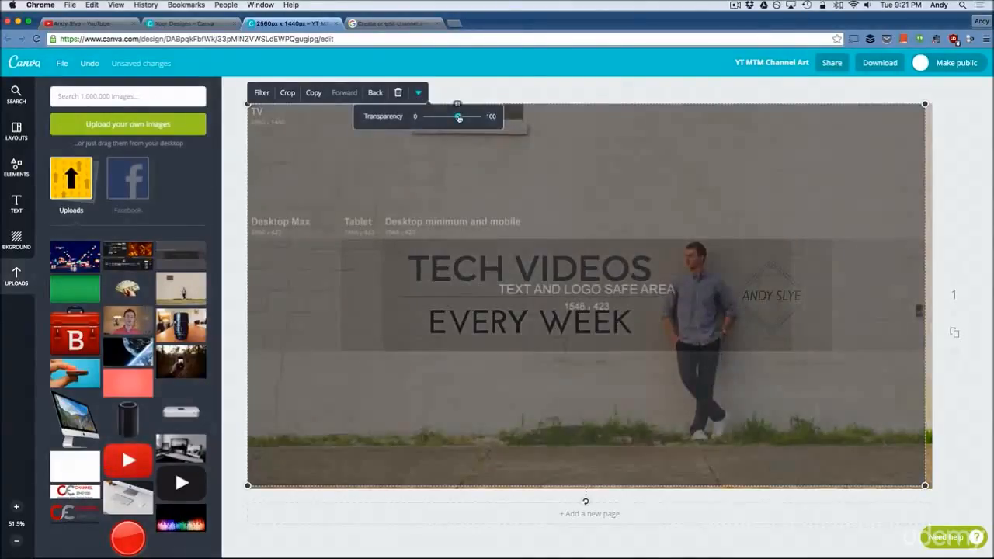
pyautogui.moveTo(456, 117); pyautogui.dragTo(456, 117)
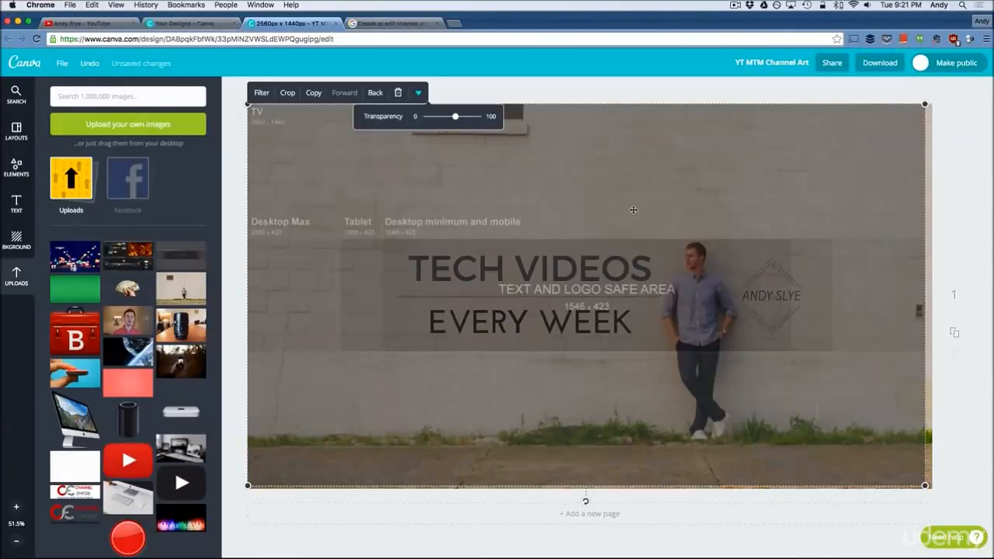
# Step: Fine-tune the size of the template overlay so its edges line up closely with the canvas
pyautogui.click(926, 486)
pyautogui.moveTo(926, 486)
pyautogui.mouseDown()
pyautogui.moveTo(866, 453)
pyautogui.moveTo(934, 493)
pyautogui.mouseUp()
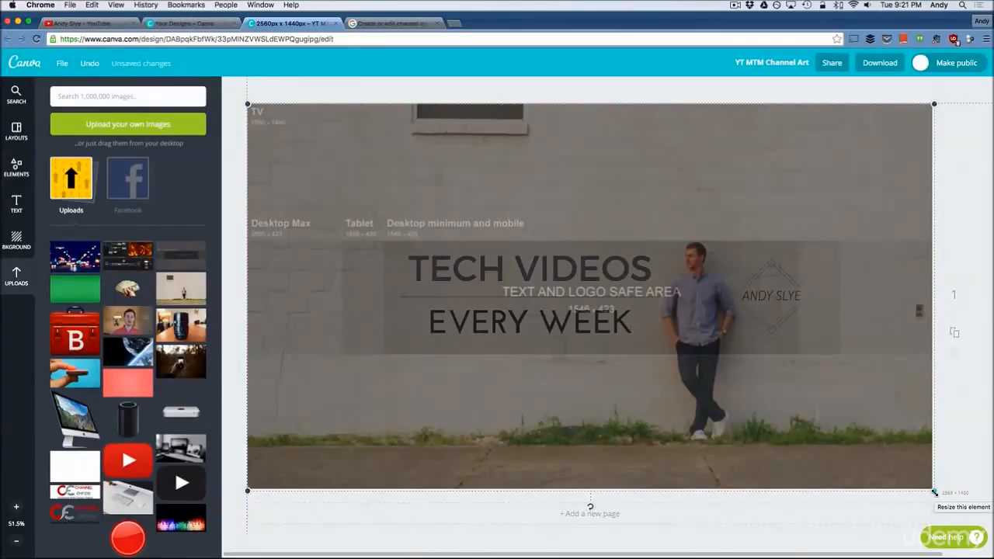
pyautogui.moveTo(935, 492); pyautogui.dragTo(933, 491)
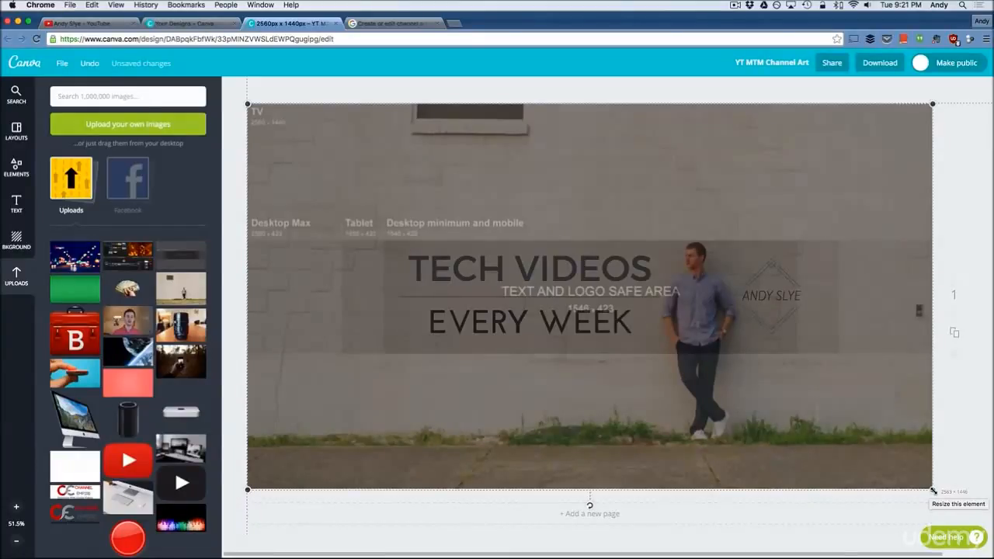
pyautogui.moveTo(934, 491); pyautogui.dragTo(928, 487)
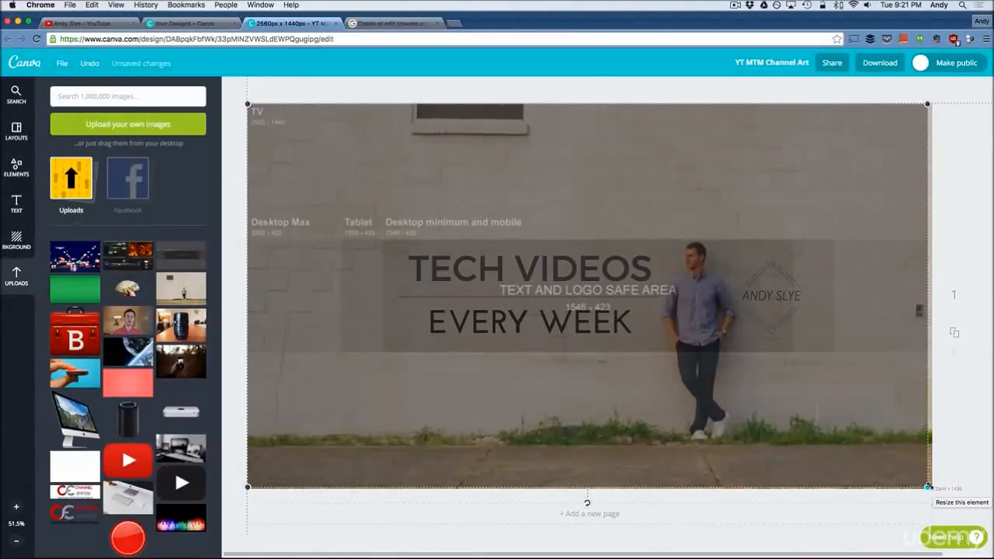
# Step: Shrink the template overlay into the canvas's upper-left corner and delete it from the design
pyautogui.moveTo(928, 488); pyautogui.dragTo(502, 247)
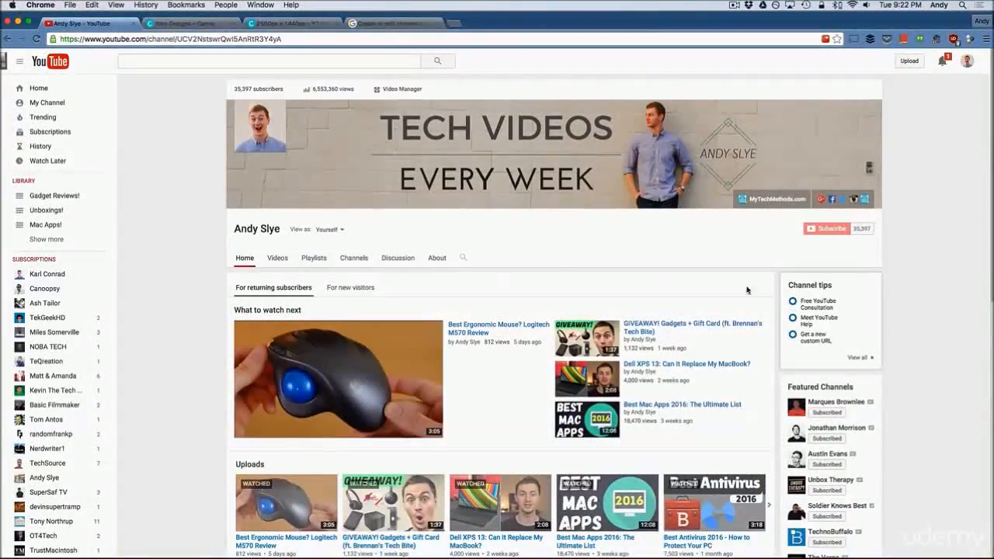
pyautogui.click(287, 23)
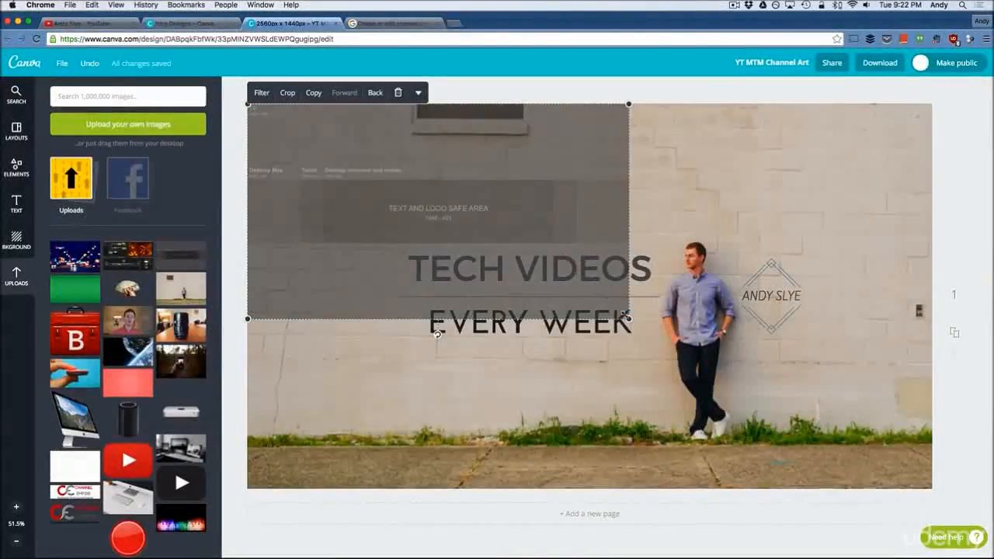
pyautogui.moveTo(627, 319); pyautogui.dragTo(502, 247)
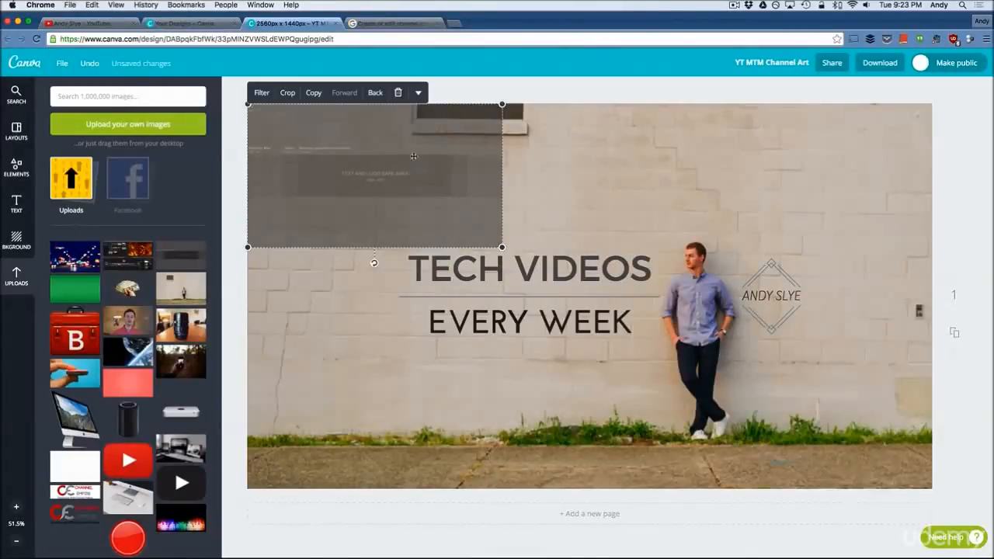
pyautogui.click(398, 93)
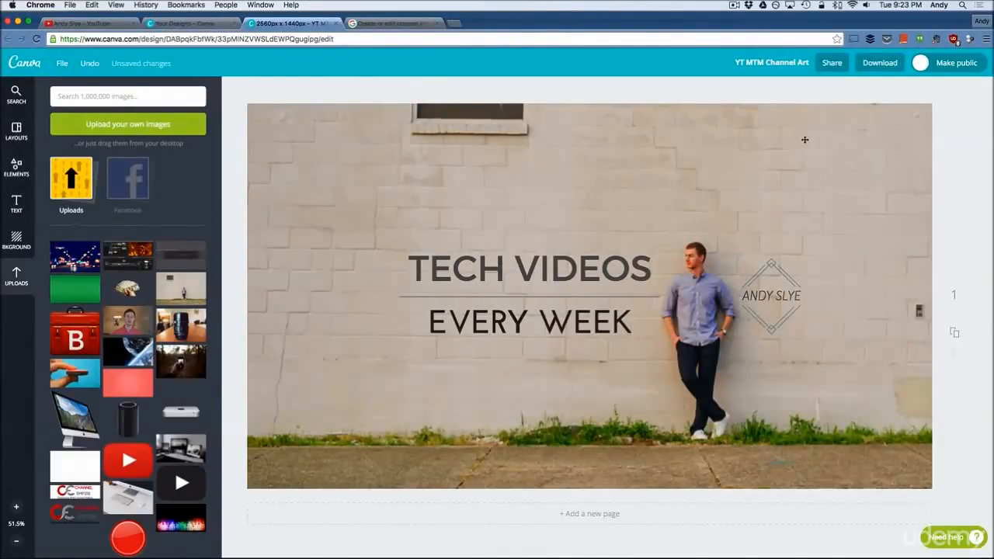
# Step: Review the download formats offered for the channel art, and close them without downloading
pyautogui.click(881, 68)
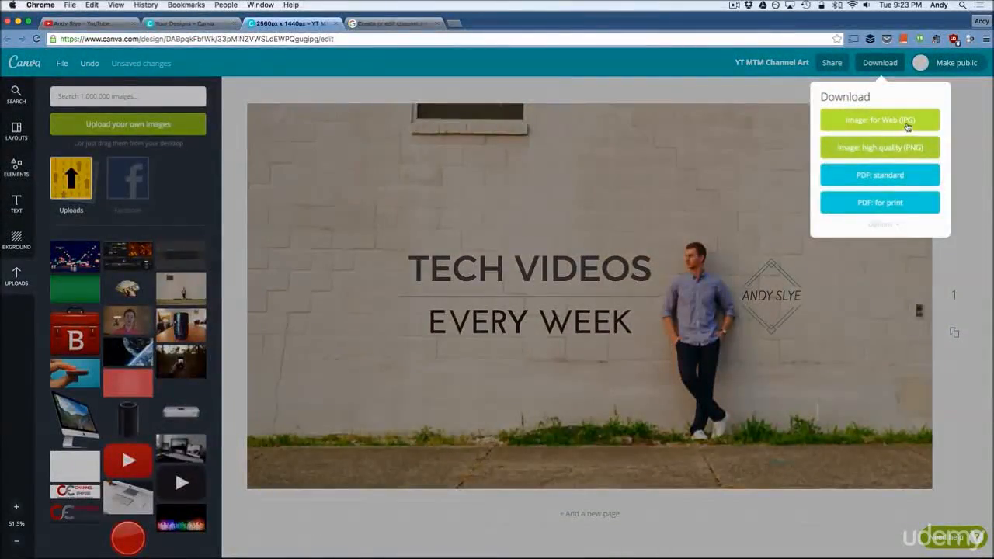
pyautogui.click(970, 159)
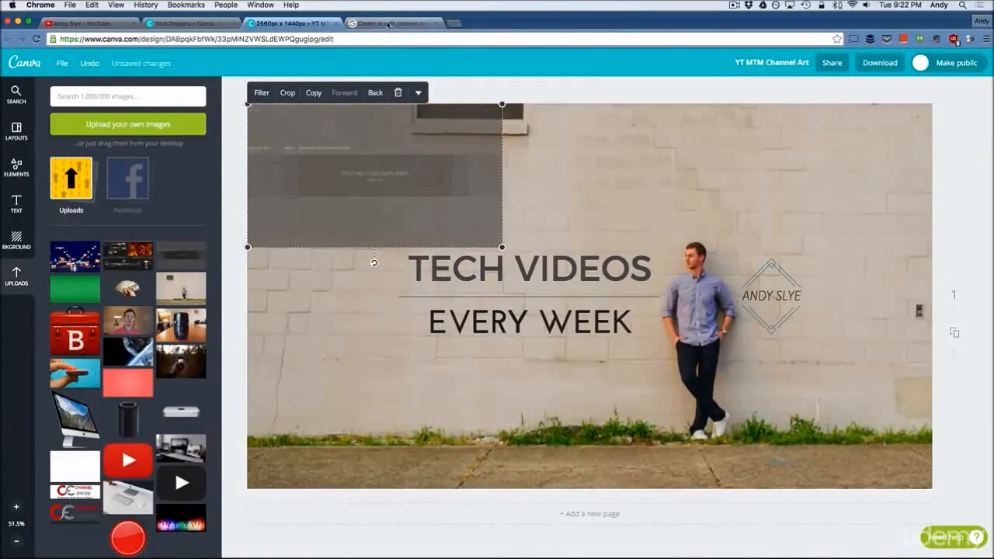
# Step: Switch to the YouTube Help page and examine its instructions for adding or changing channel art
pyautogui.click(388, 24)
pyautogui.scroll(5, 415, 273)
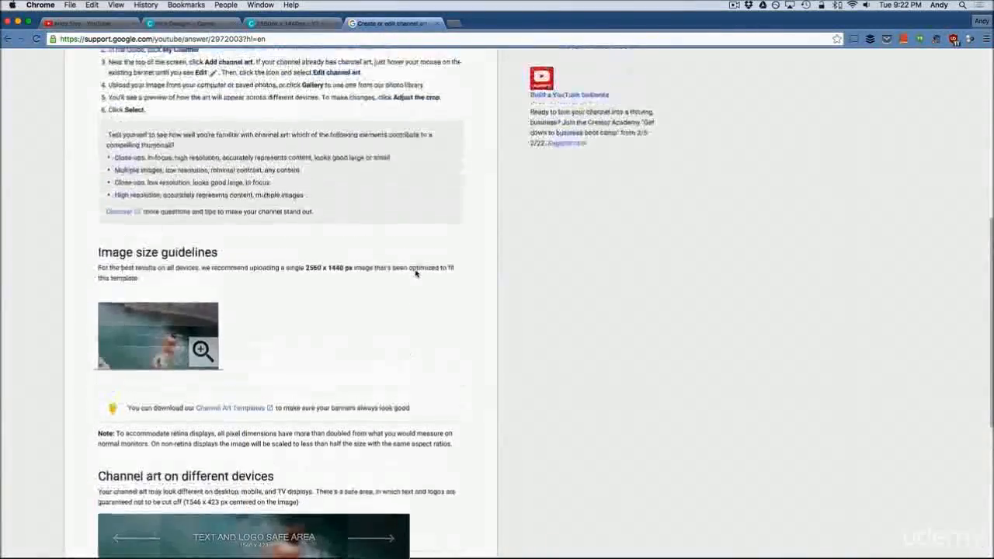
pyautogui.scroll(-1, 415, 273)
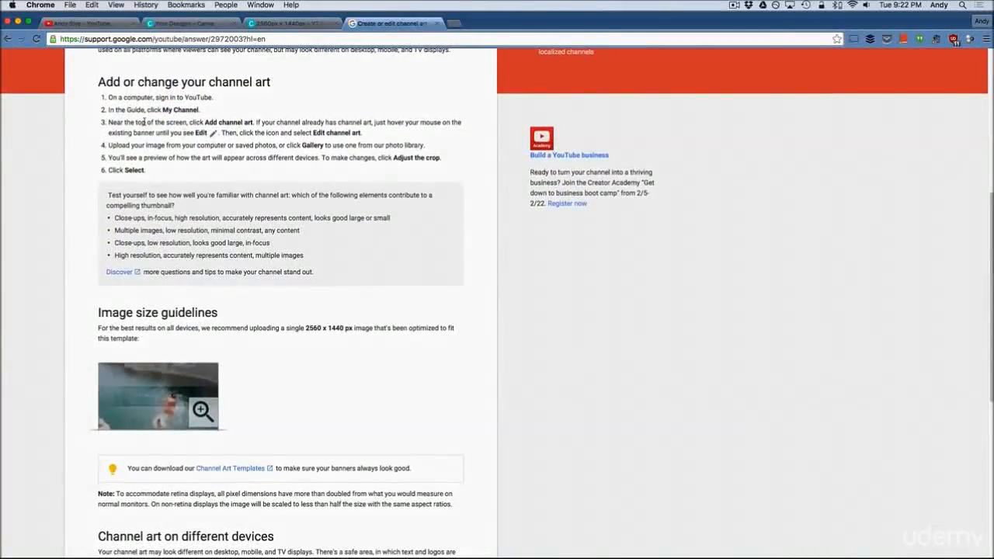